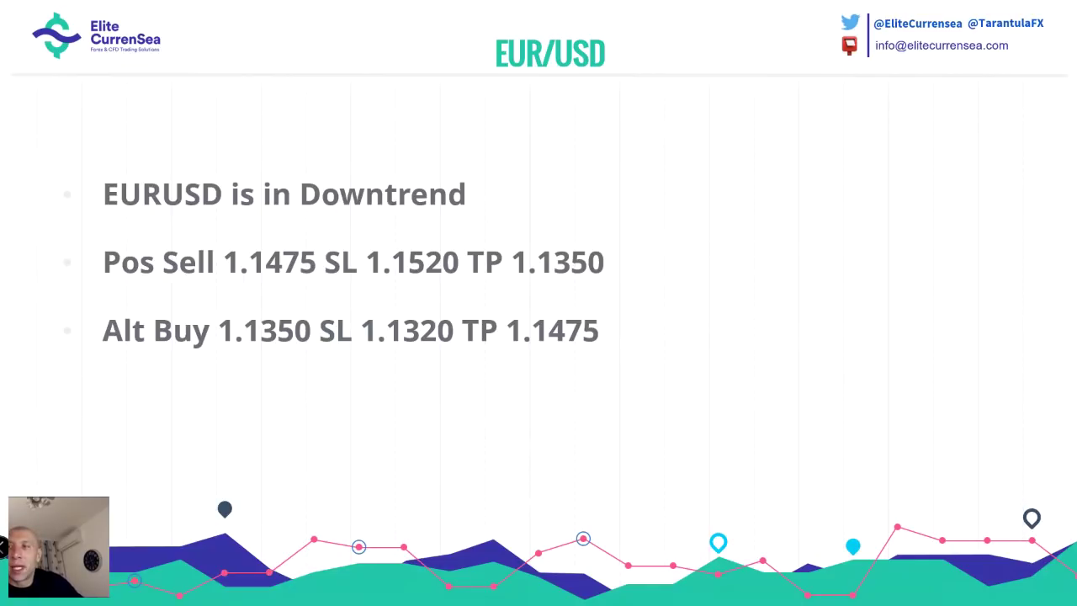
- Switch to the MetaTrader terminal, load EURUSD.pro into the BTCUSD H1 chart and set its timeframe to weekly
{"action": "key", "text": "alt+Tab"}
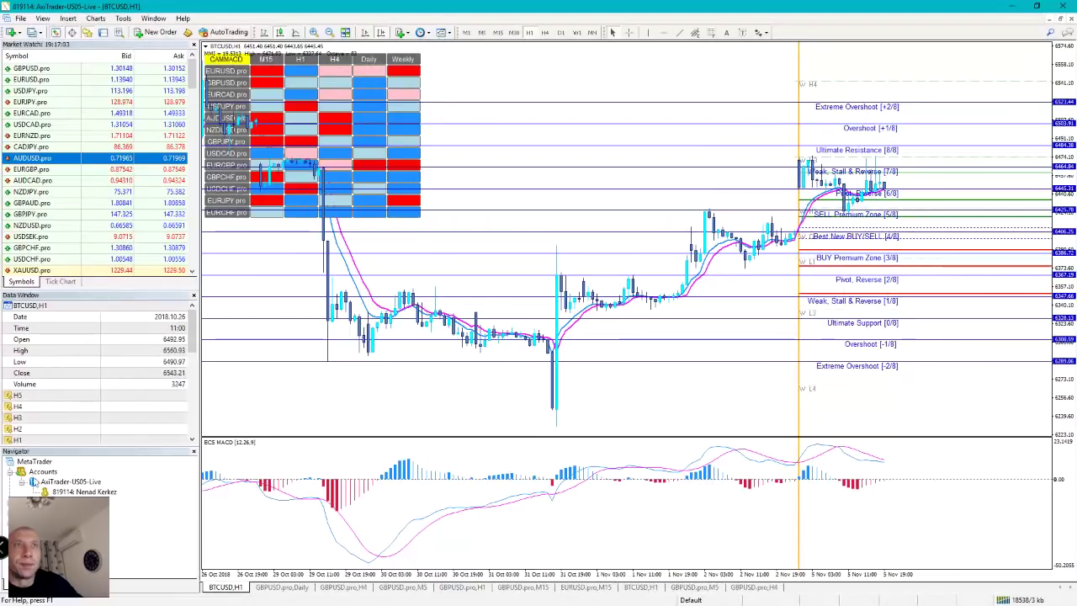
{"action": "left_click", "coordinate": [11, 471]}
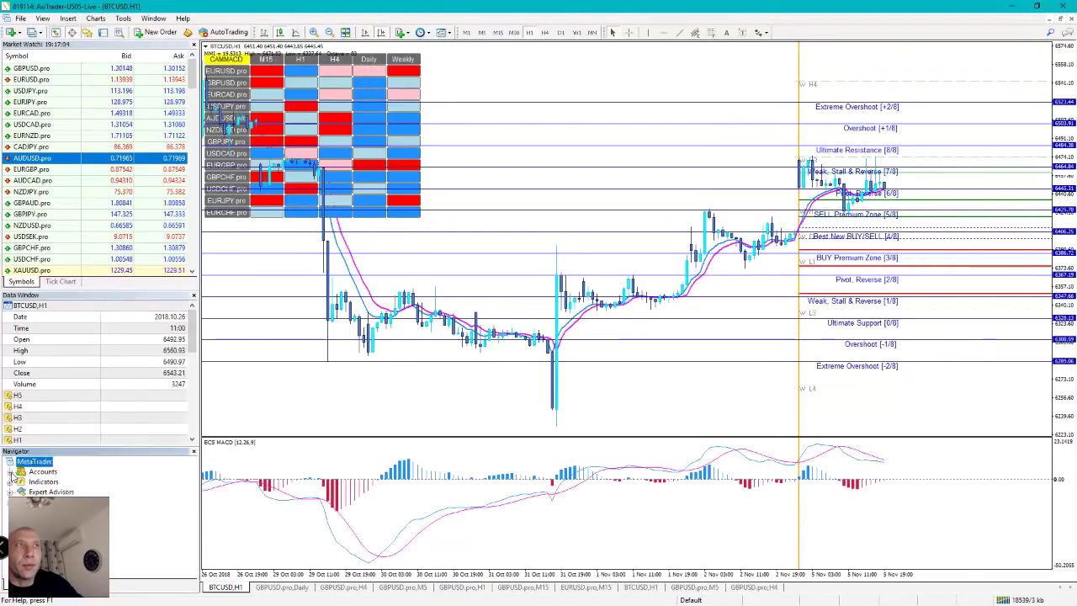
{"action": "left_click", "coordinate": [97, 79]}
{"action": "left_click_drag", "start_coordinate": [439, 292], "coordinate": [454, 281]}
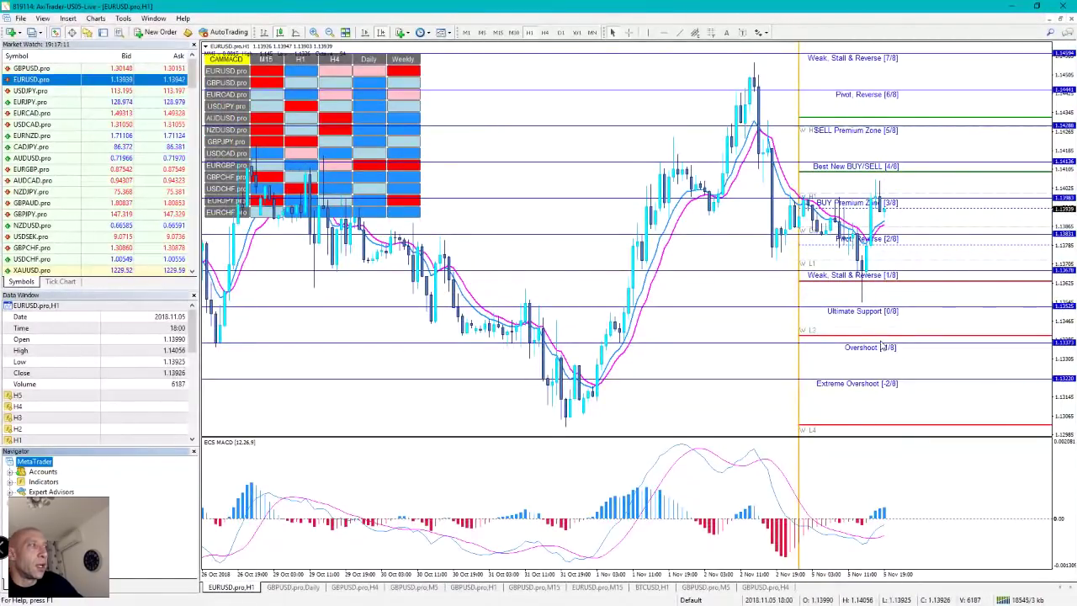
{"action": "left_click", "coordinate": [560, 32]}
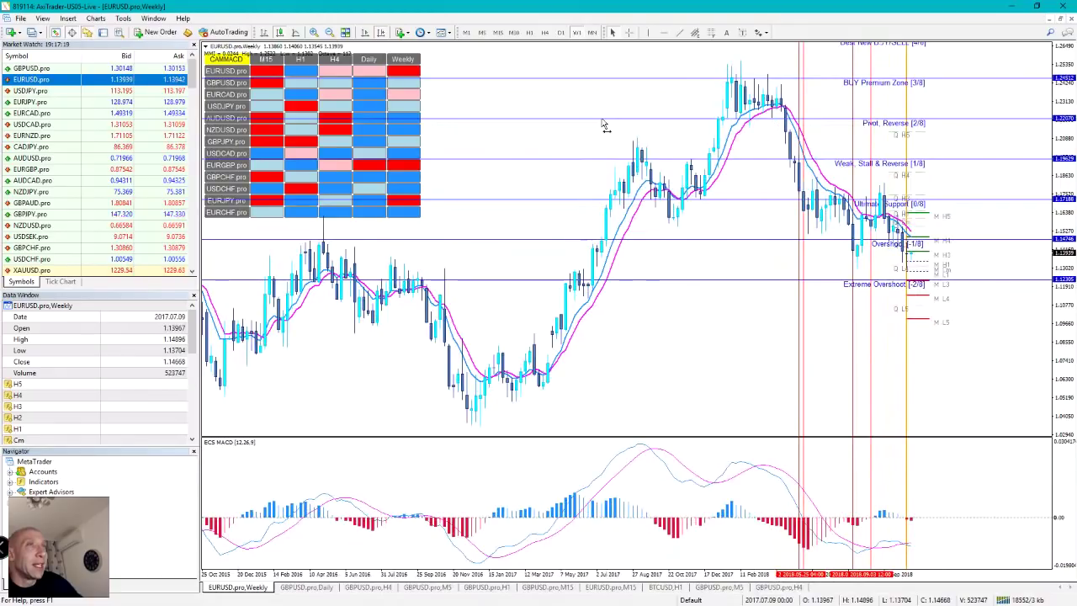
{"action": "left_click_drag", "start_coordinate": [601, 124], "coordinate": [567, 120]}
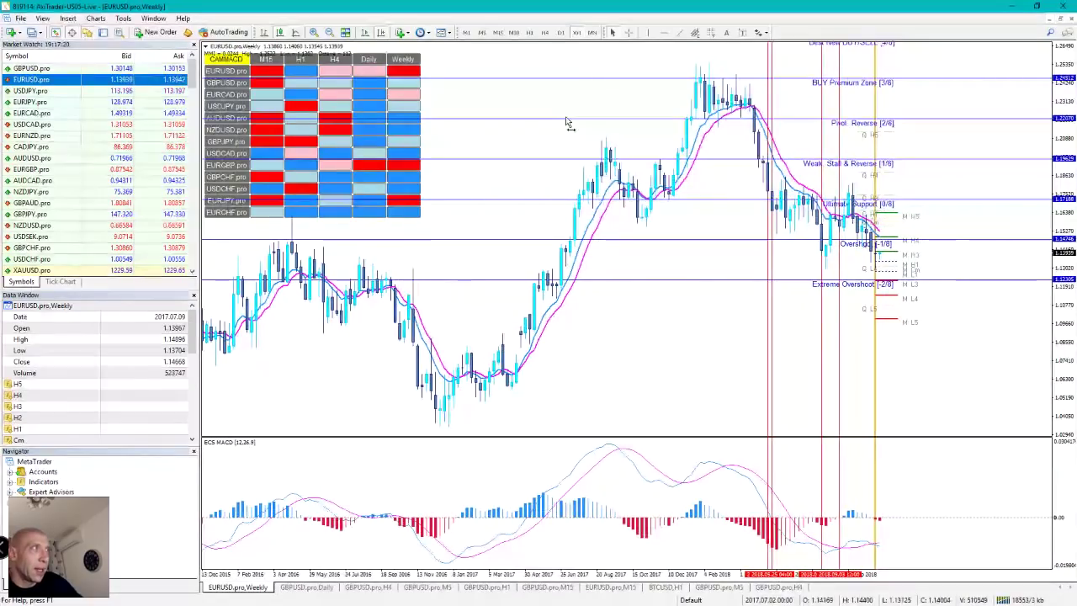
- Bring up the GBPUSD.pro H1 chart and replace its symbol with EURUSD.pro
{"action": "left_click", "coordinate": [308, 588]}
{"action": "left_click", "coordinate": [368, 588]}
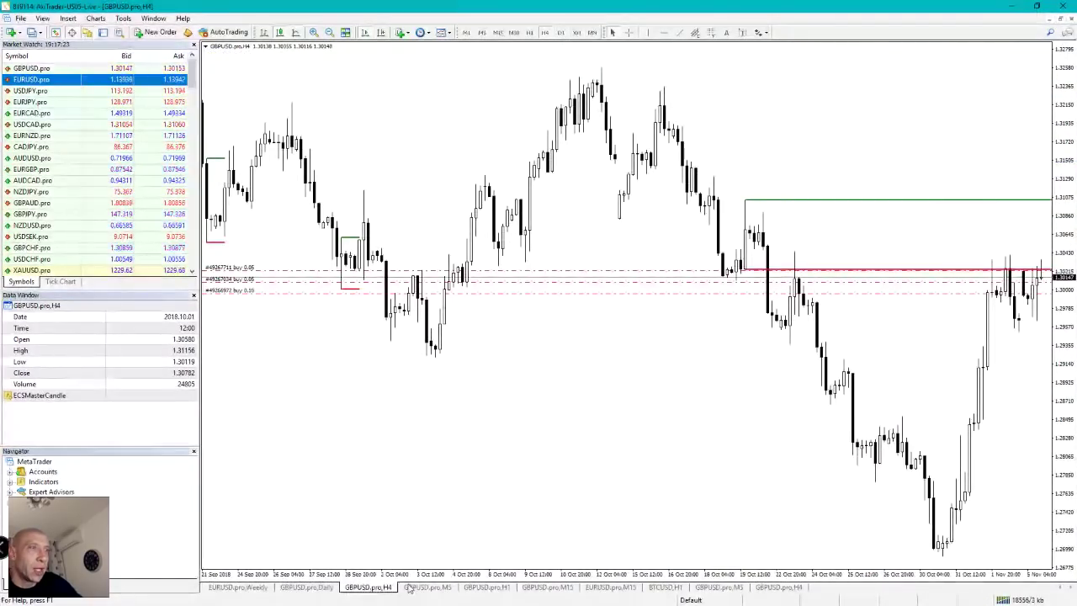
{"action": "left_click", "coordinate": [486, 587]}
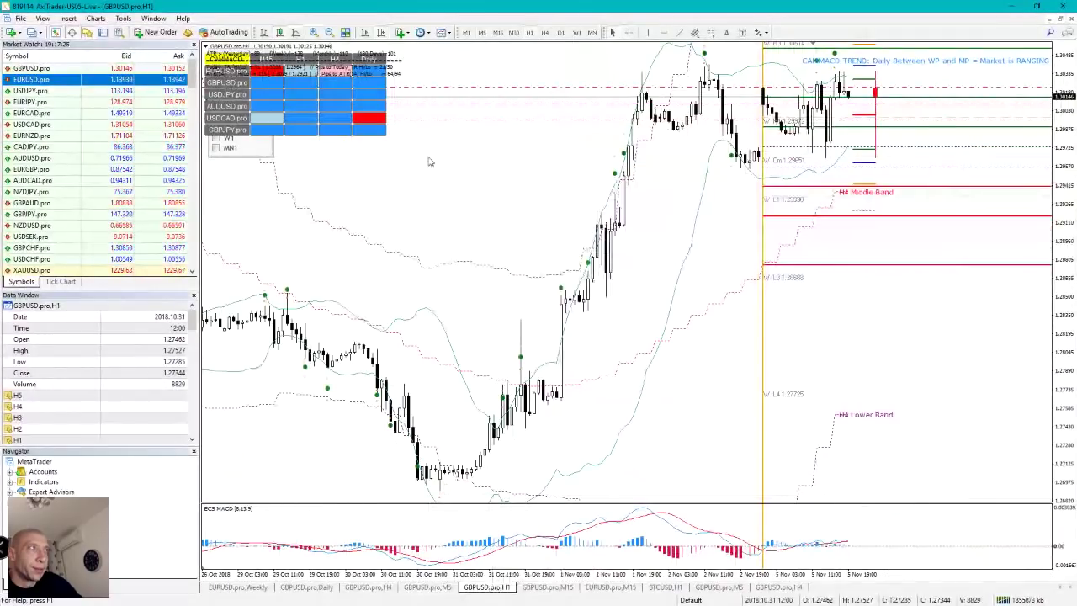
{"action": "left_click_drag", "start_coordinate": [78, 78], "coordinate": [373, 241]}
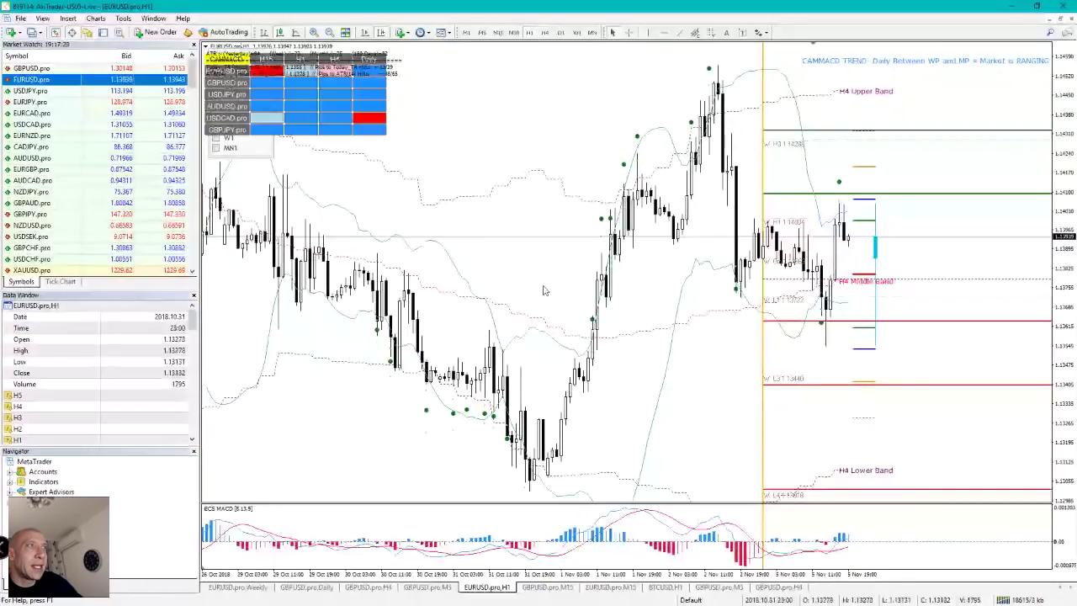
- Examine EURUSD.pro on the H1 and H4 timeframes, with the H1 price scale compressed to include the upper pivot levels
{"action": "scroll", "coordinate": [673, 253], "scroll_direction": "down", "scroll_amount": 1}
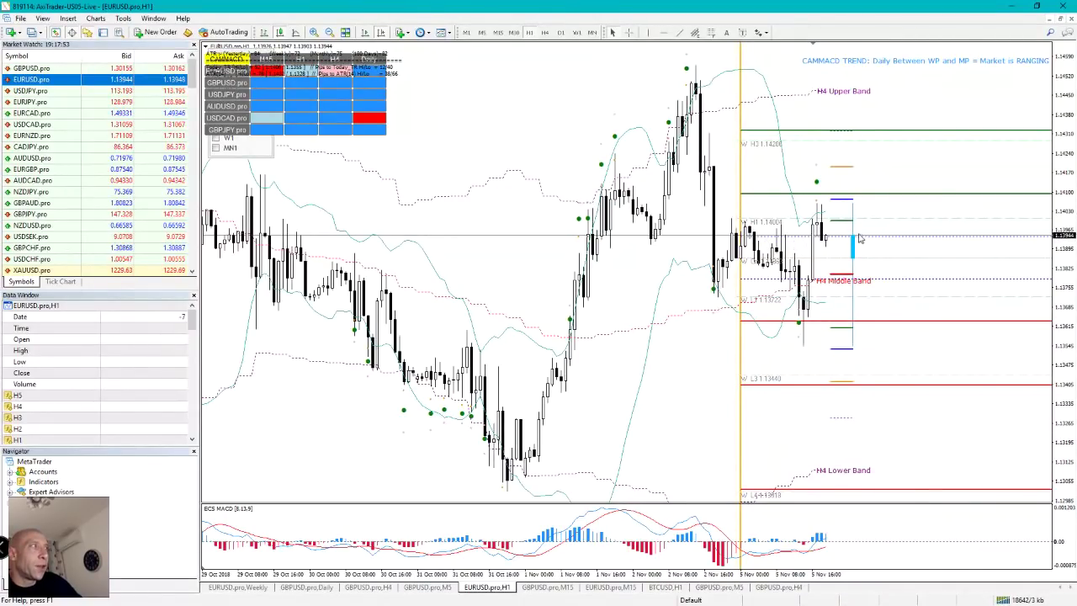
{"action": "mouse_move", "coordinate": [837, 288]}
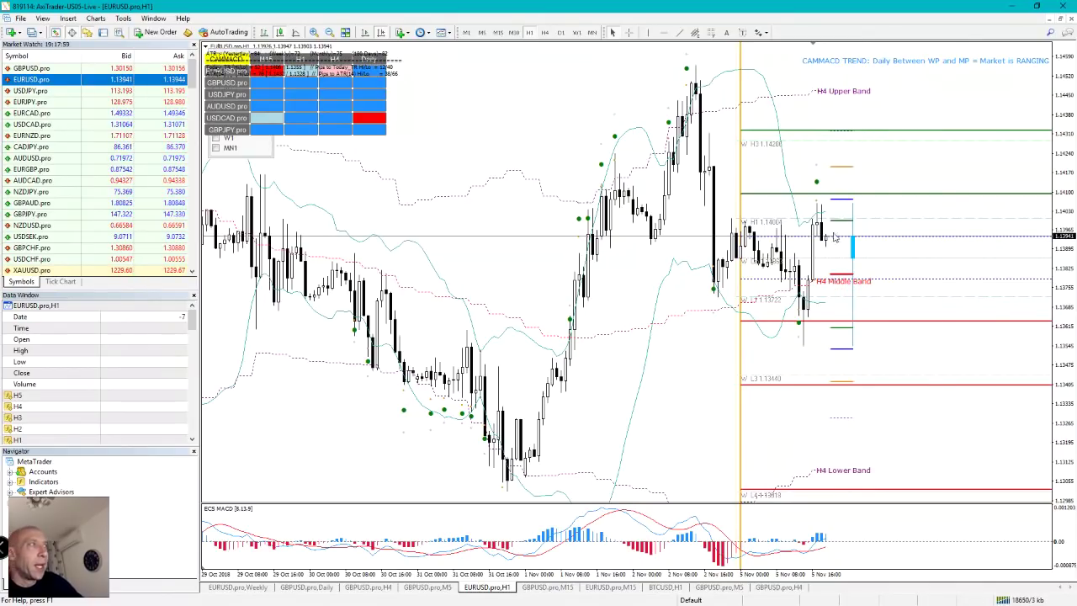
{"action": "left_click_drag", "start_coordinate": [1061, 94], "coordinate": [794, 118]}
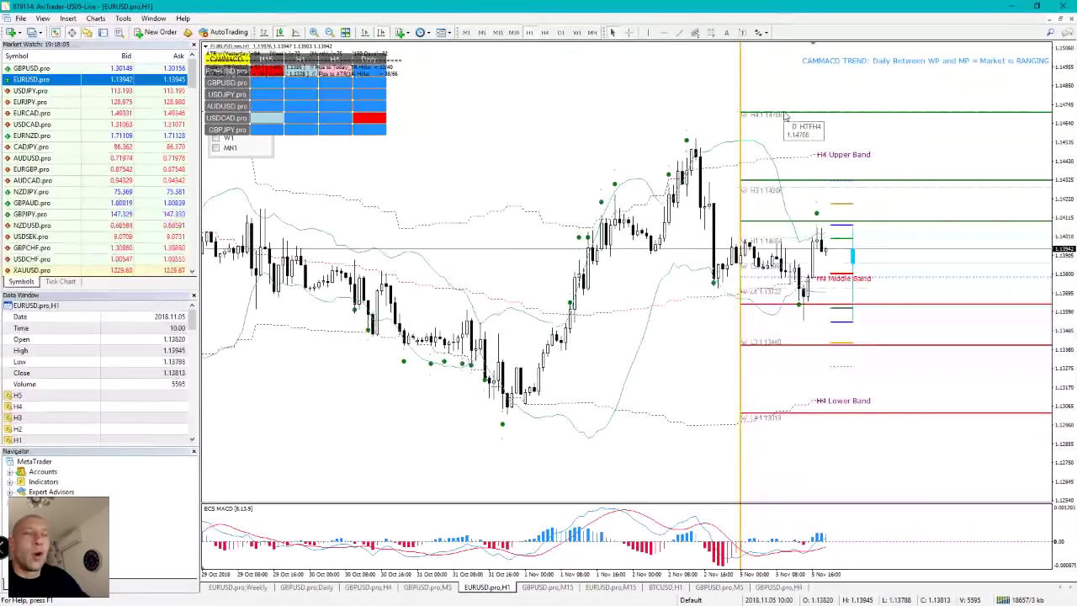
{"action": "scroll", "coordinate": [875, 117], "scroll_direction": "down", "scroll_amount": 1}
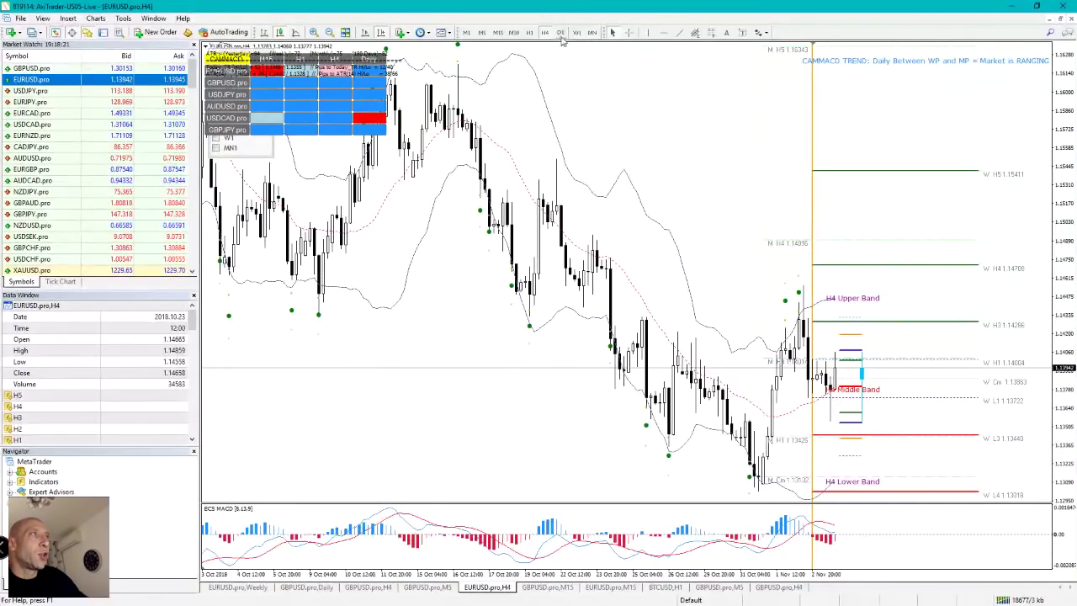
{"action": "left_click", "coordinate": [530, 32]}
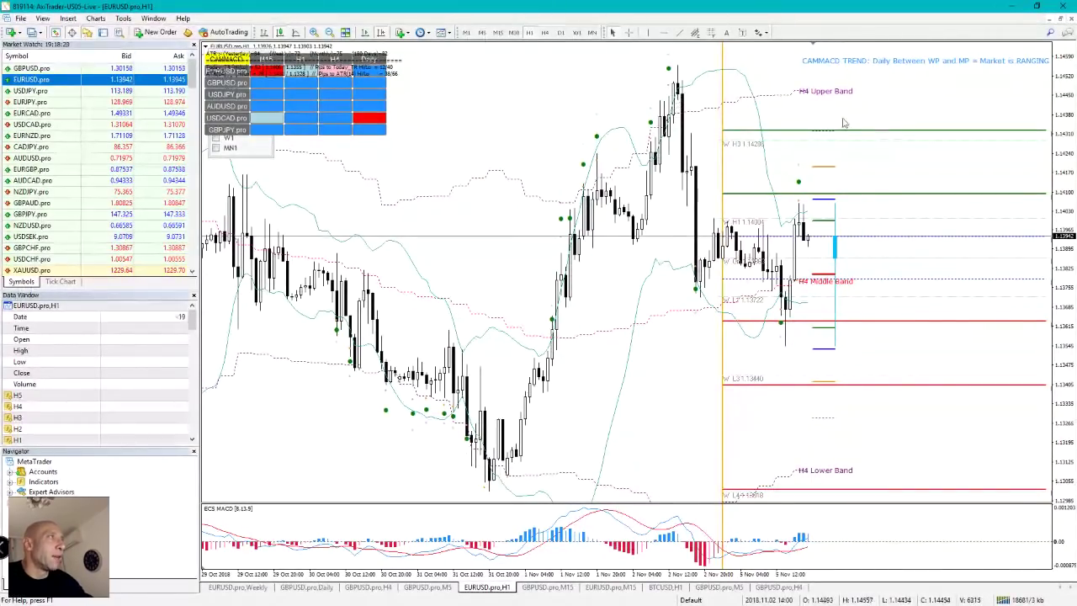
{"action": "left_click_drag", "start_coordinate": [1067, 135], "coordinate": [1068, 160]}
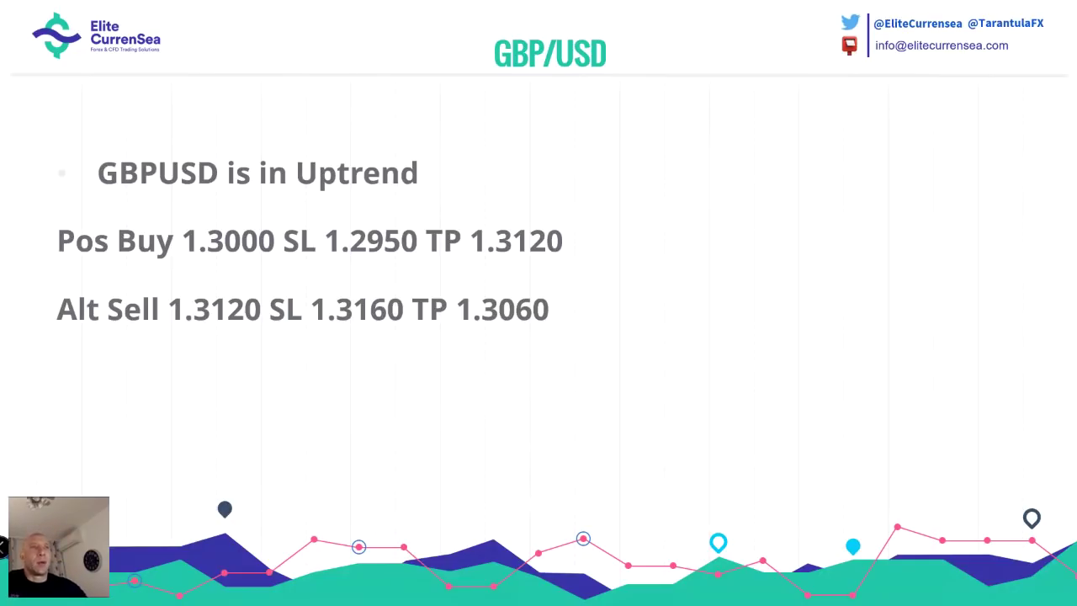
- Switch from the GBP/USD slide to MetaTrader and load GBPUSD.pro into the EURUSD.pro H1 chart with a compressed price scale
{"action": "key", "text": "Right"}
{"action": "key", "text": "Left"}
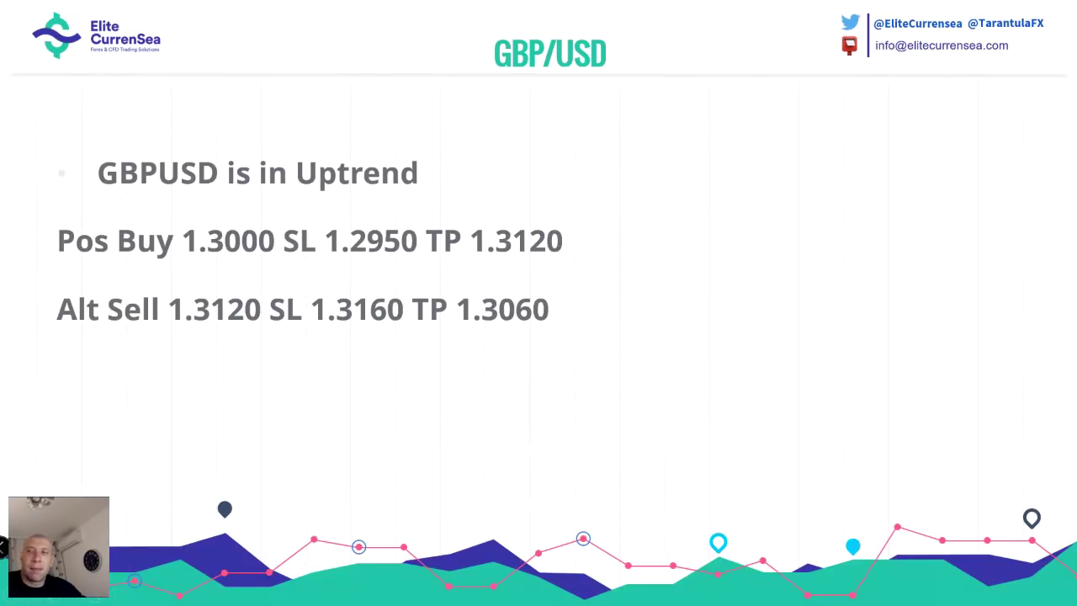
{"action": "key", "text": "alt+Tab"}
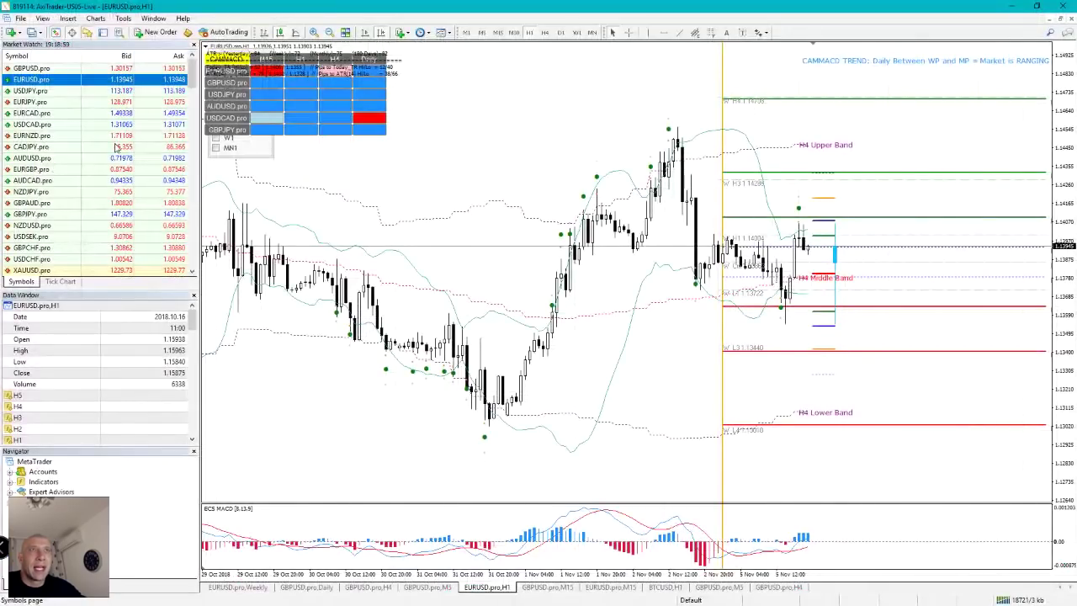
{"action": "left_click", "coordinate": [33, 68]}
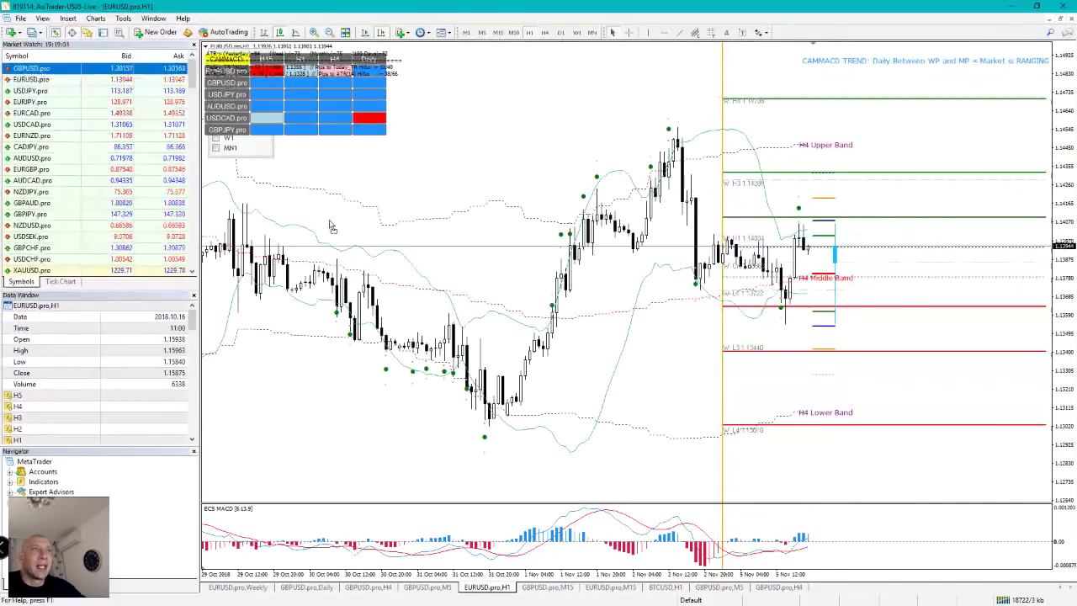
{"action": "left_click_drag", "start_coordinate": [334, 227], "coordinate": [334, 227]}
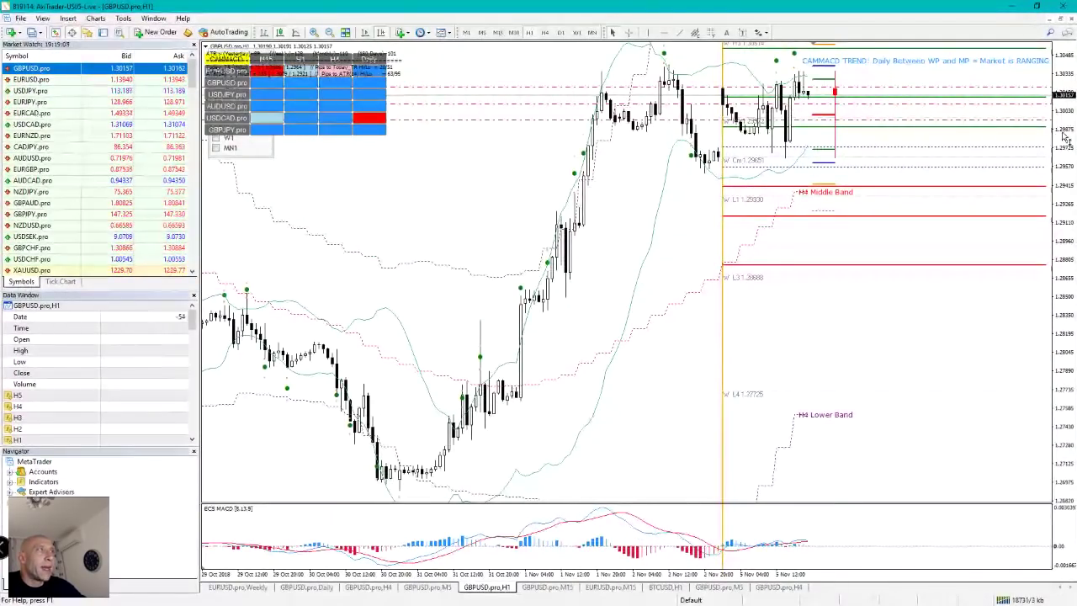
{"action": "left_click_drag", "start_coordinate": [1063, 140], "coordinate": [1062, 157]}
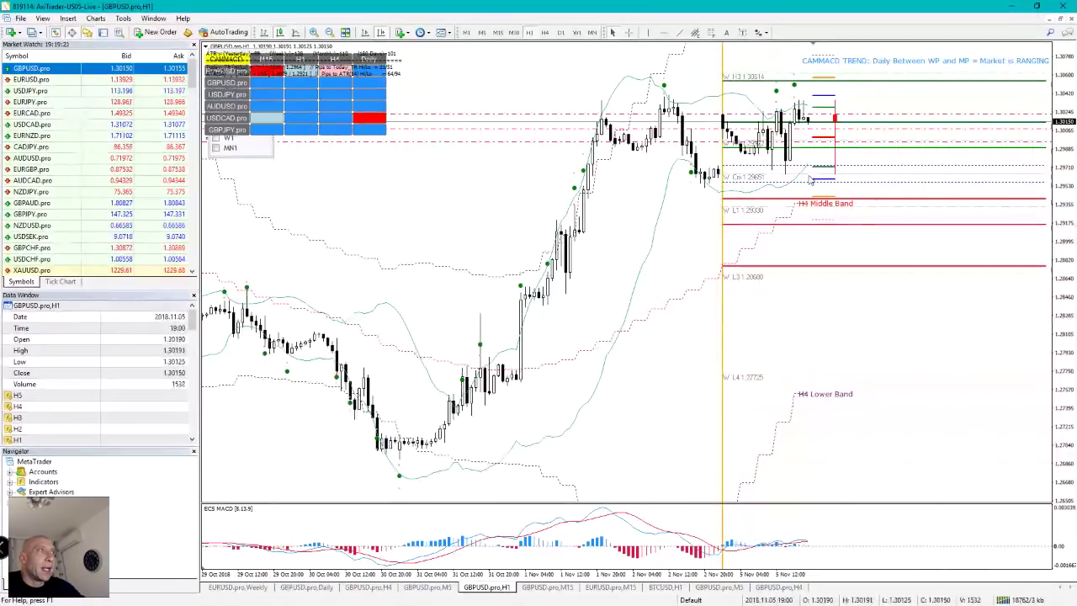
- Show the AUD/USD slide, return to MetaTrader and load AUDUSD.pro into the GBPUSD.pro H1 chart
{"action": "key", "text": "alt+Tab"}
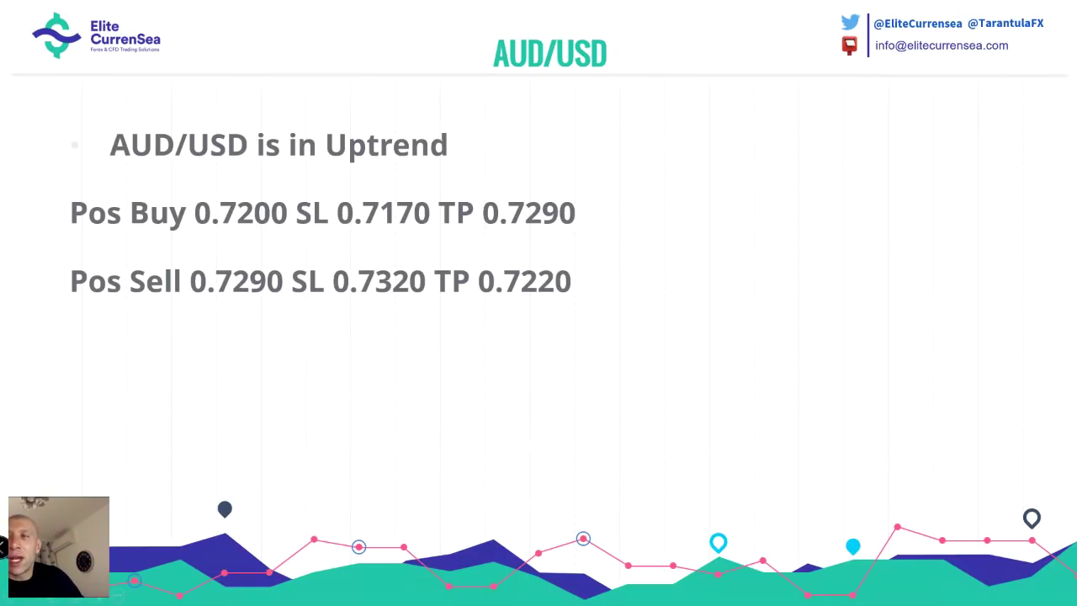
{"action": "key", "text": "alt+Tab"}
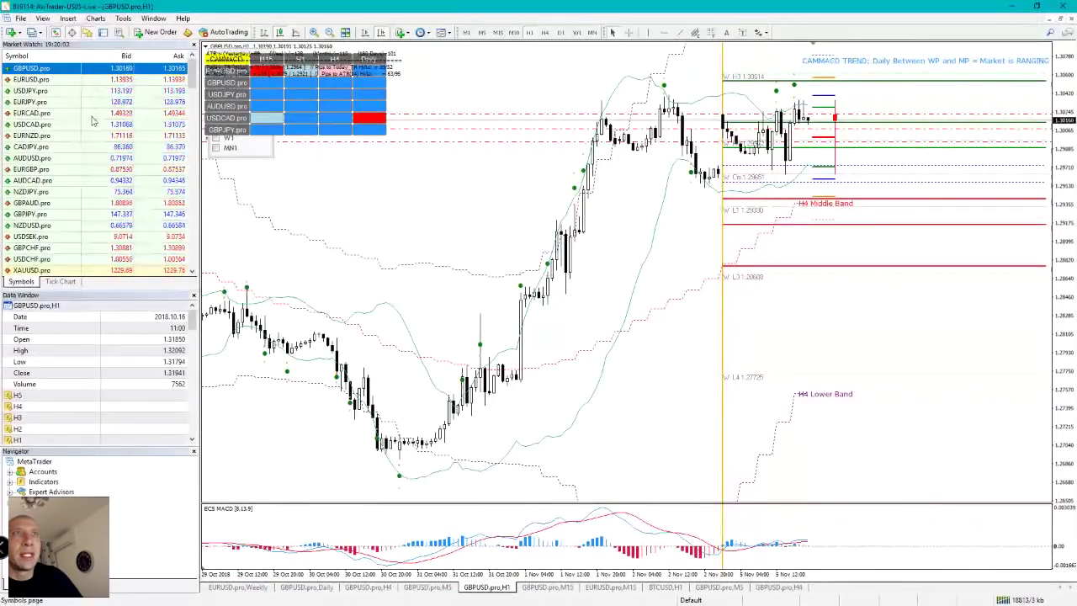
{"action": "left_click", "coordinate": [90, 158]}
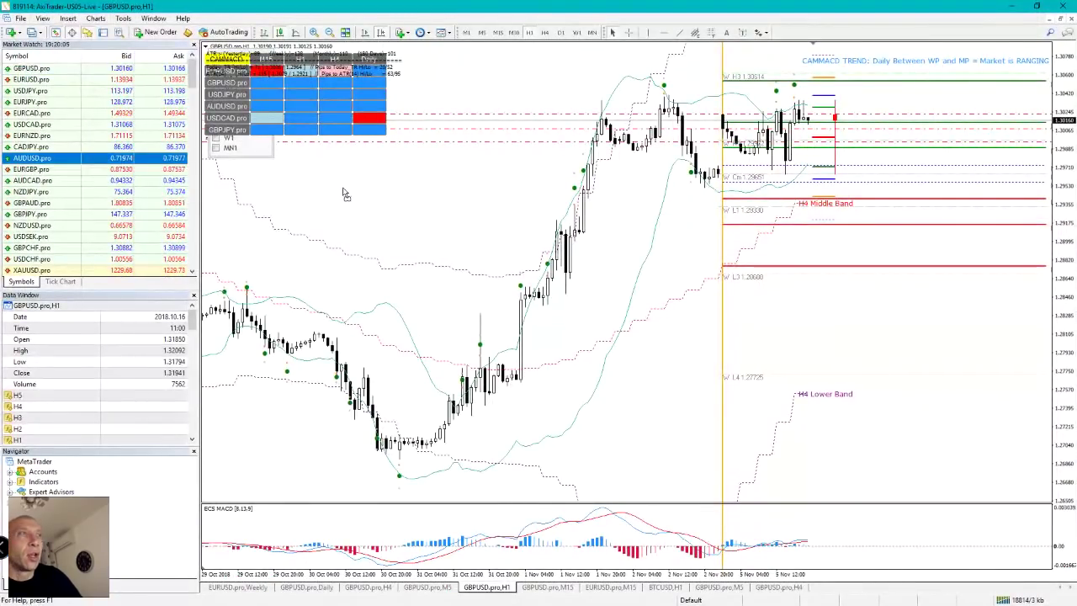
- Load AUDUSD.pro into the EURUSD.pro weekly chart and set its timeframe to H4
{"action": "left_click", "coordinate": [240, 587]}
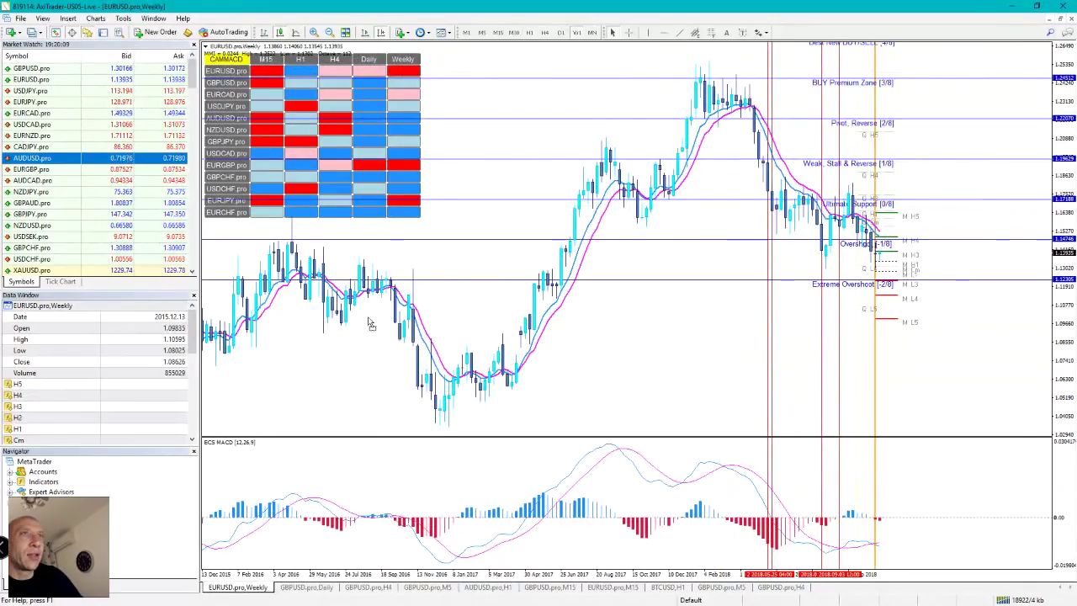
{"action": "left_click_drag", "start_coordinate": [370, 330], "coordinate": [370, 330]}
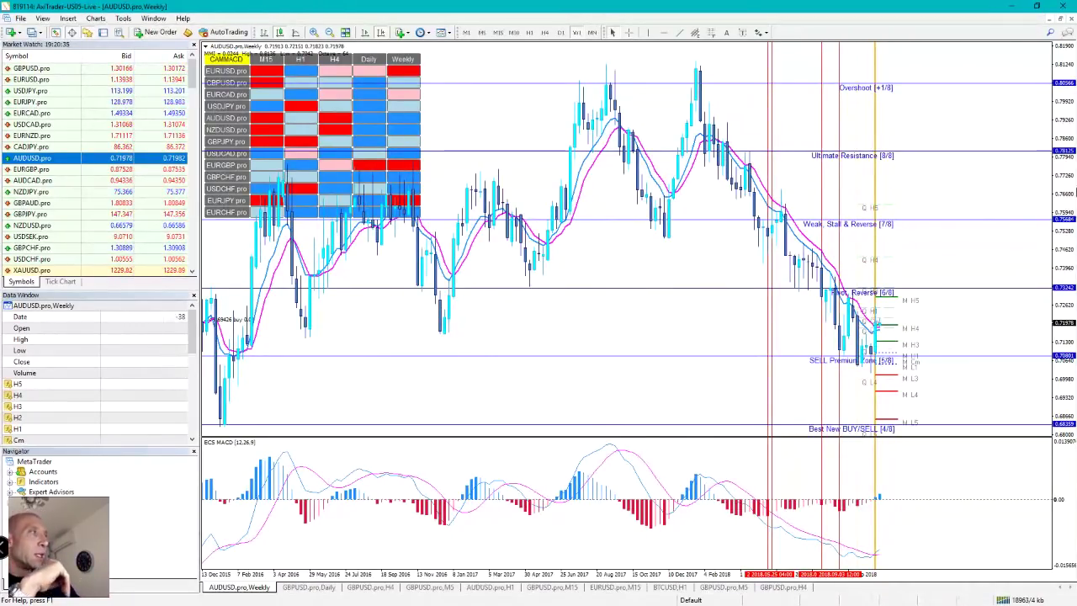
{"action": "left_click", "coordinate": [561, 33]}
{"action": "key", "text": "h"}
{"action": "key", "text": "4"}
{"action": "key", "text": "Return"}
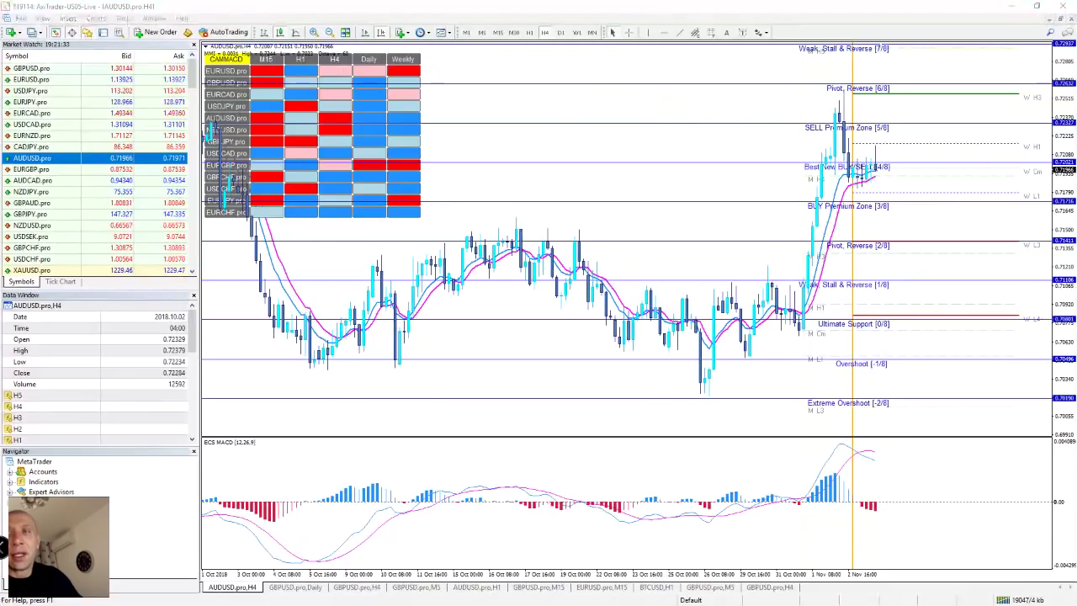
- Advance the slides to USD/JPY, return to MetaTrader and load USDJPY.pro into the AUDUSD.pro H4 chart
{"action": "key", "text": "alt+Tab"}
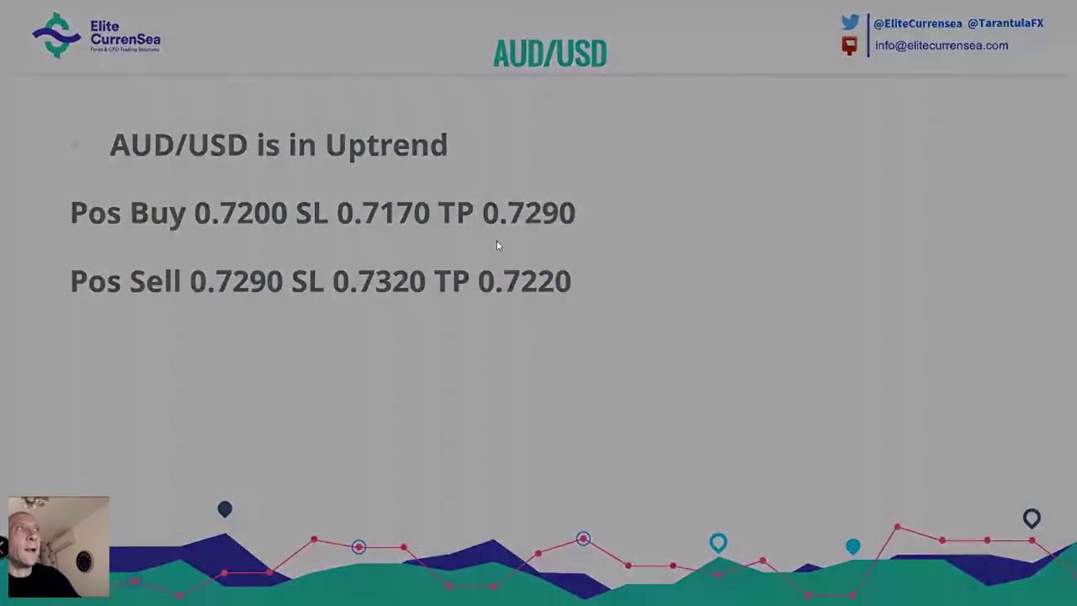
{"action": "left_click", "coordinate": [496, 244]}
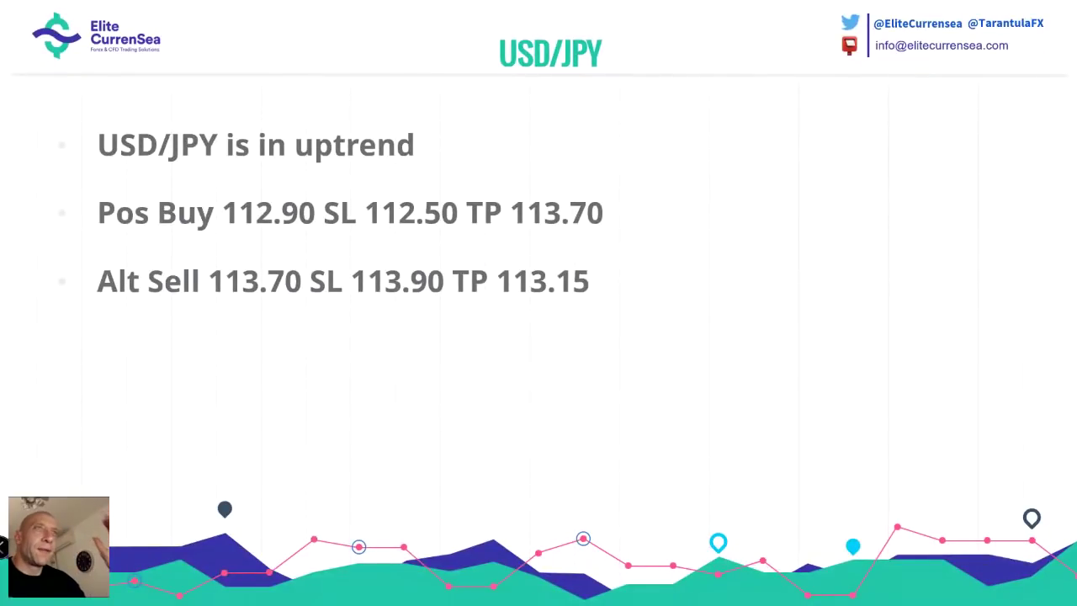
{"action": "key", "text": "alt+Tab"}
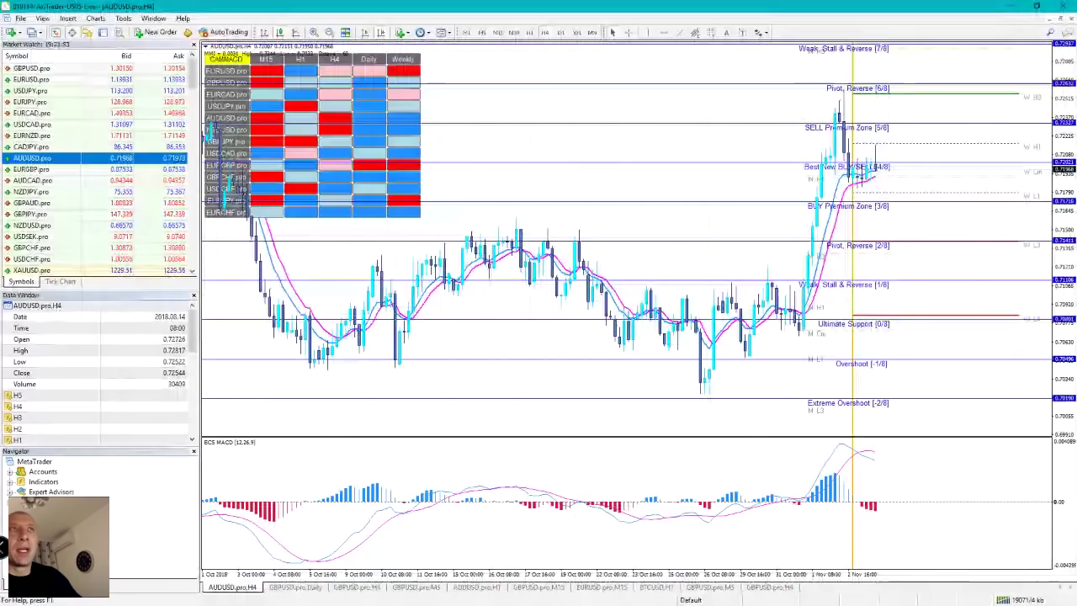
{"action": "left_click_drag", "start_coordinate": [445, 303], "coordinate": [448, 306]}
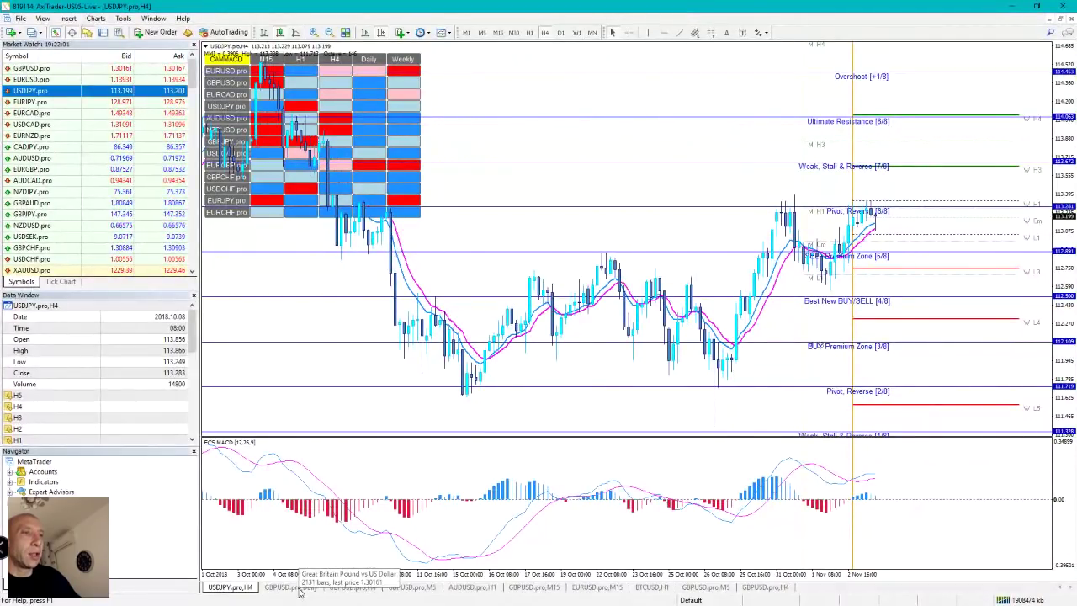
- Place a vertical line on the USDJPY.pro H4 chart at 2018.11.02 04:00
{"action": "left_click", "coordinate": [341, 588]}
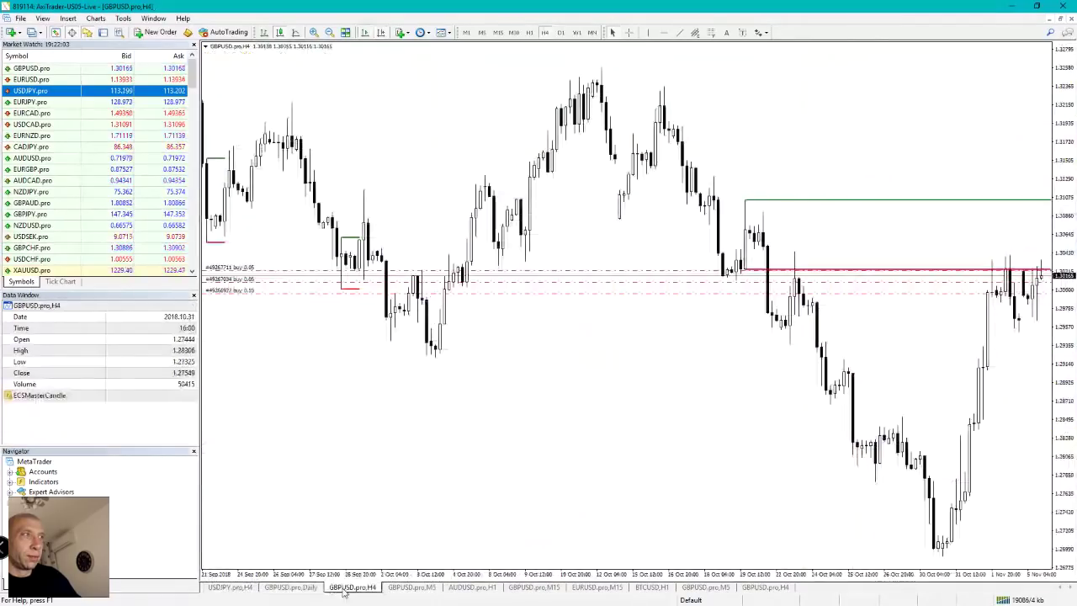
{"action": "left_click", "coordinate": [246, 588]}
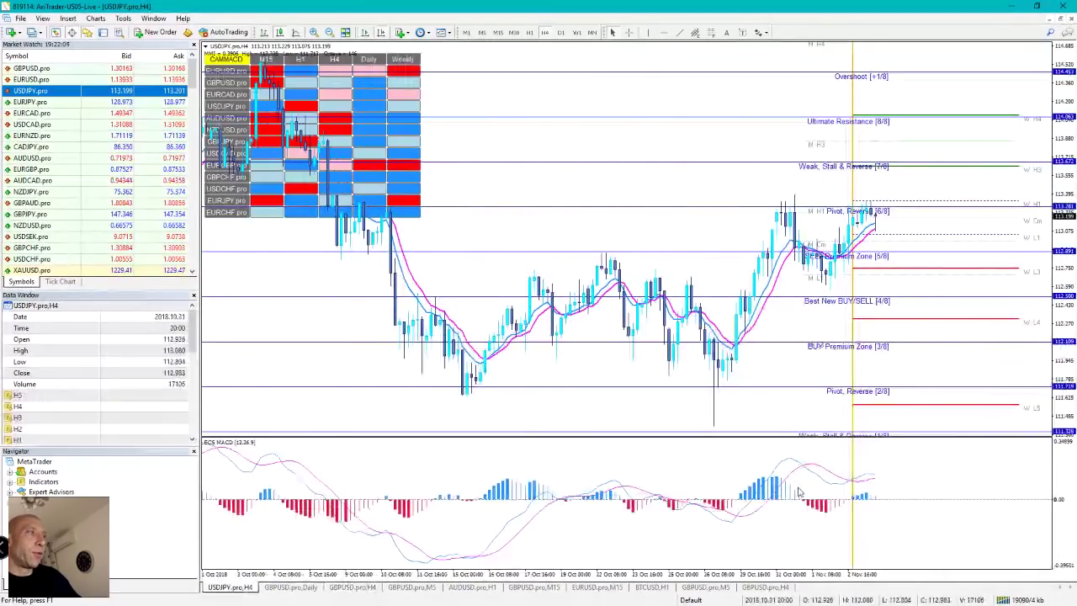
{"action": "left_click", "coordinate": [628, 32]}
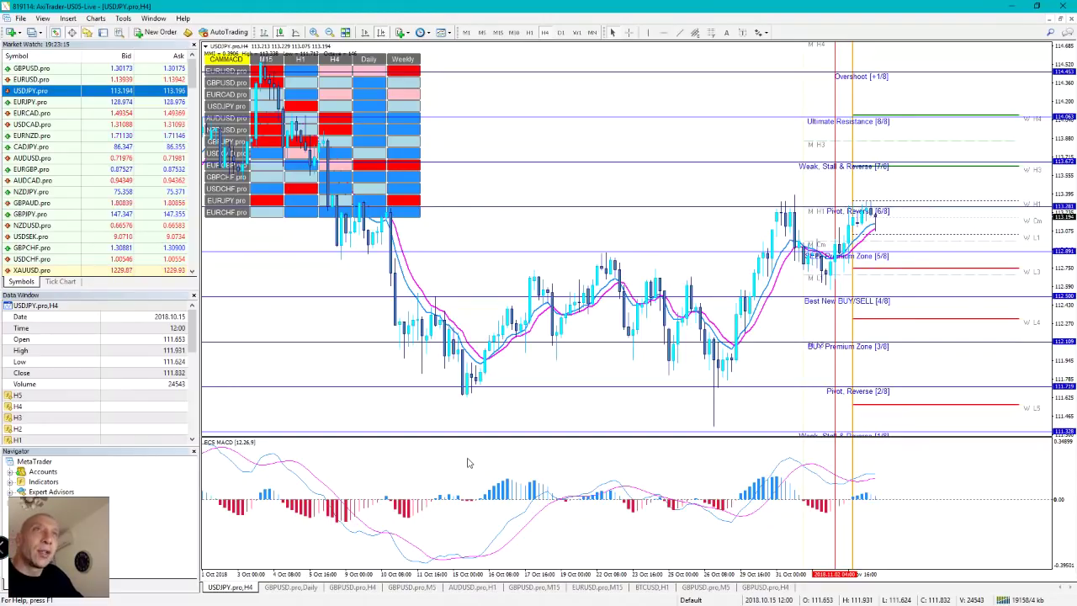
- Load AUDUSD.pro into the USDJPY.pro H4 chart to check the price action around the vertical line
{"action": "left_click", "coordinate": [133, 160]}
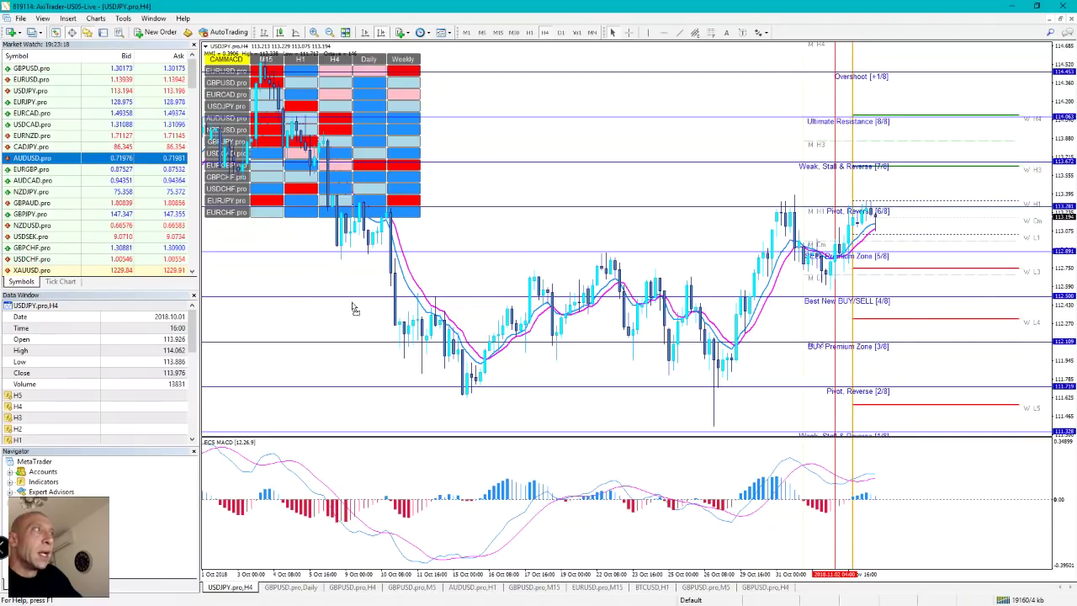
{"action": "left_click_drag", "start_coordinate": [354, 309], "coordinate": [362, 311]}
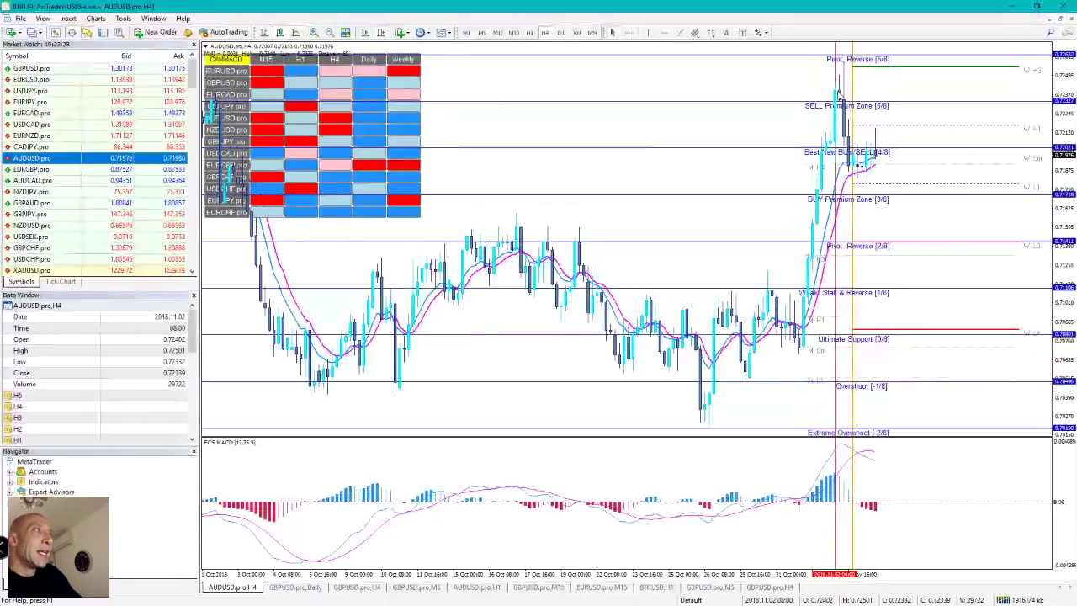
{"action": "scroll", "coordinate": [839, 95], "scroll_direction": "up", "scroll_amount": 2}
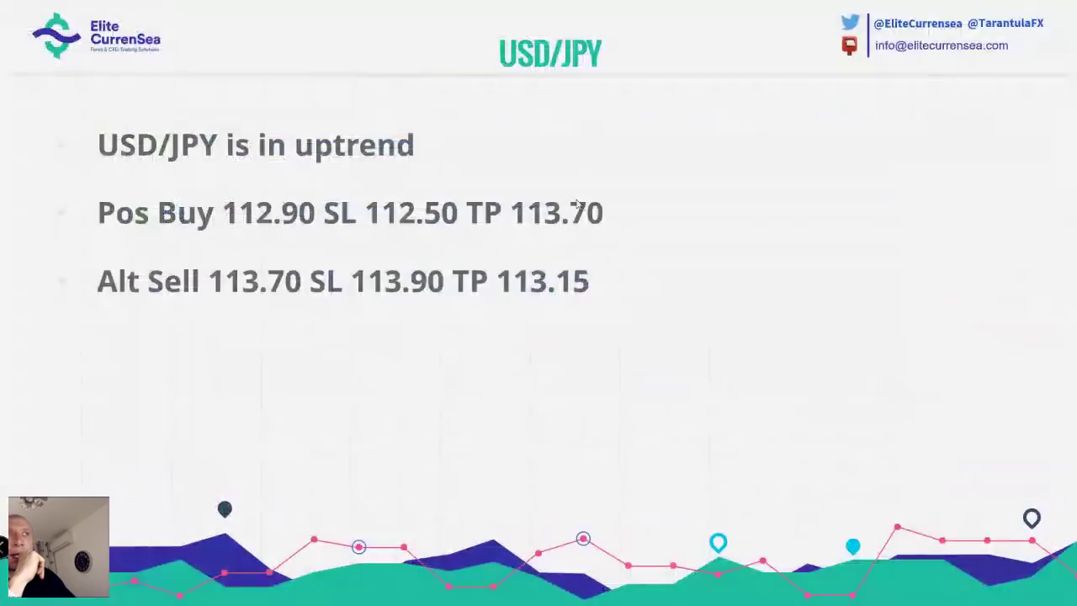
- Advance the slides to BTC/USD, return to MetaTrader and load BTCUSD into the AUDUSD.pro H4 chart
{"action": "key", "text": "Right"}
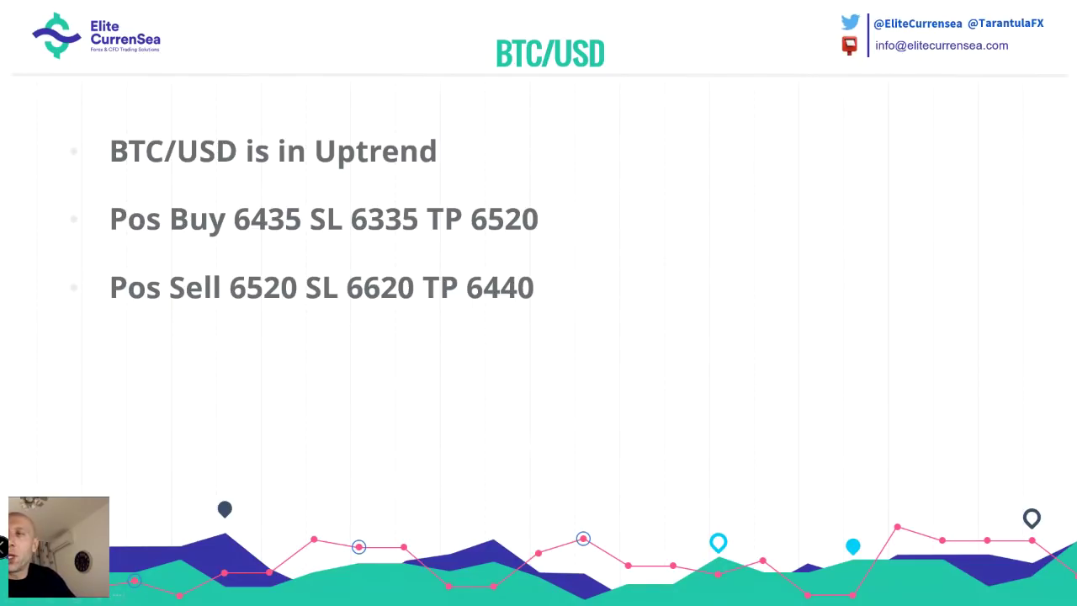
{"action": "key", "text": "alt+Tab"}
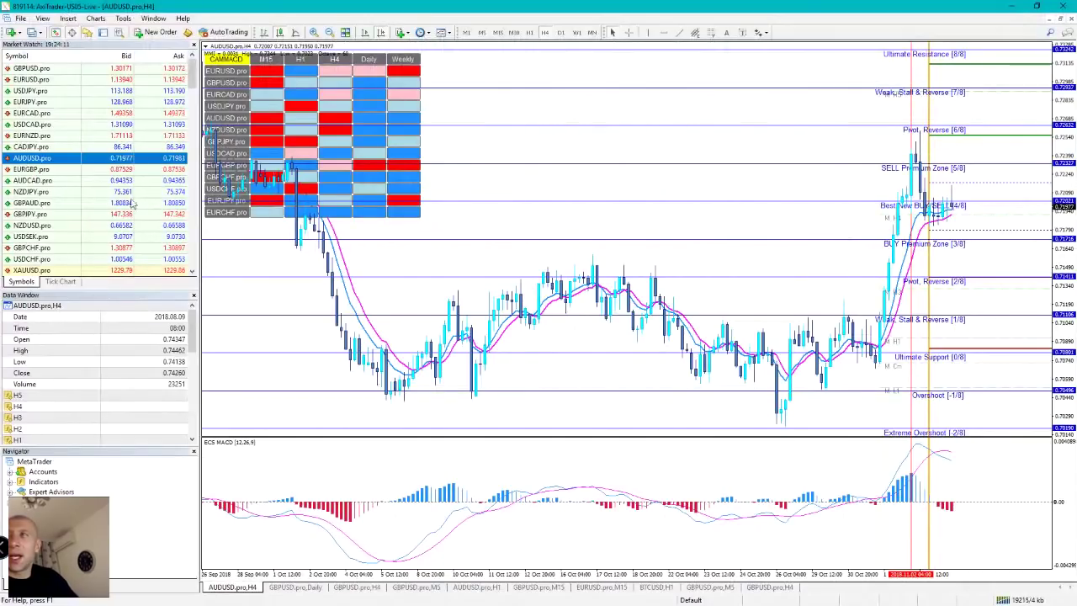
{"action": "scroll", "coordinate": [128, 171], "scroll_direction": "down", "scroll_amount": 3}
{"action": "scroll", "coordinate": [129, 172], "scroll_direction": "down", "scroll_amount": 6}
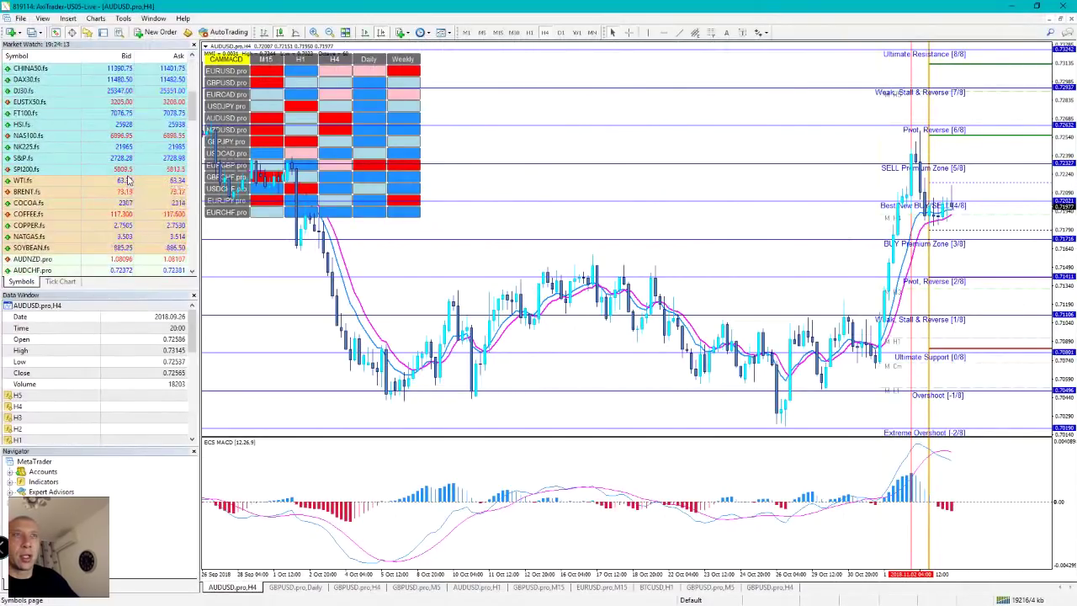
{"action": "scroll", "coordinate": [151, 168], "scroll_direction": "up", "scroll_amount": 10}
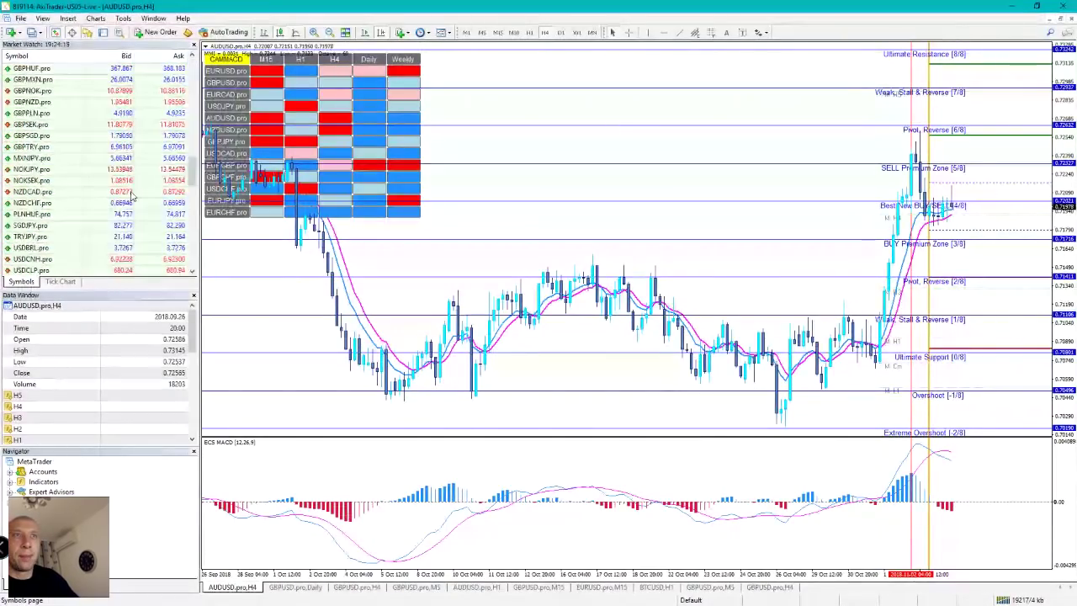
{"action": "scroll", "coordinate": [179, 159], "scroll_direction": "down", "scroll_amount": 6}
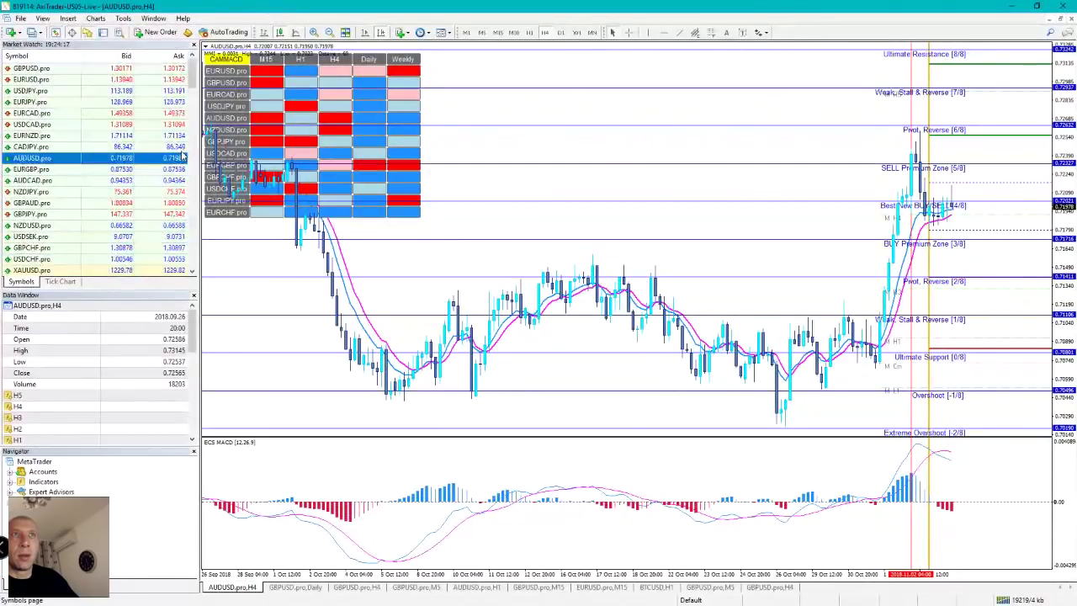
{"action": "scroll", "coordinate": [177, 168], "scroll_direction": "up", "scroll_amount": 10}
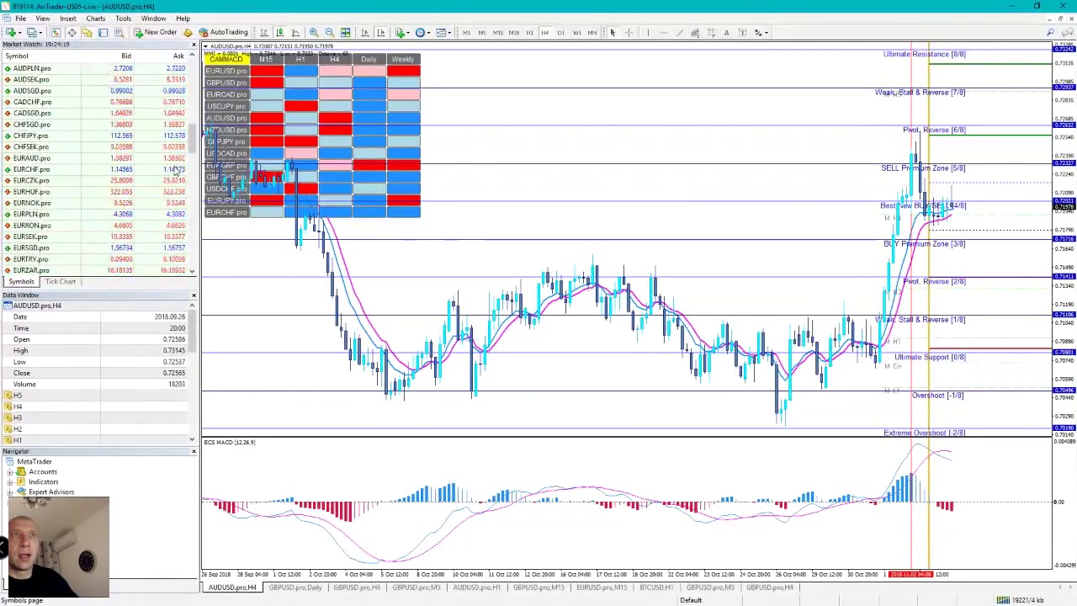
{"action": "scroll", "coordinate": [172, 171], "scroll_direction": "down", "scroll_amount": 5}
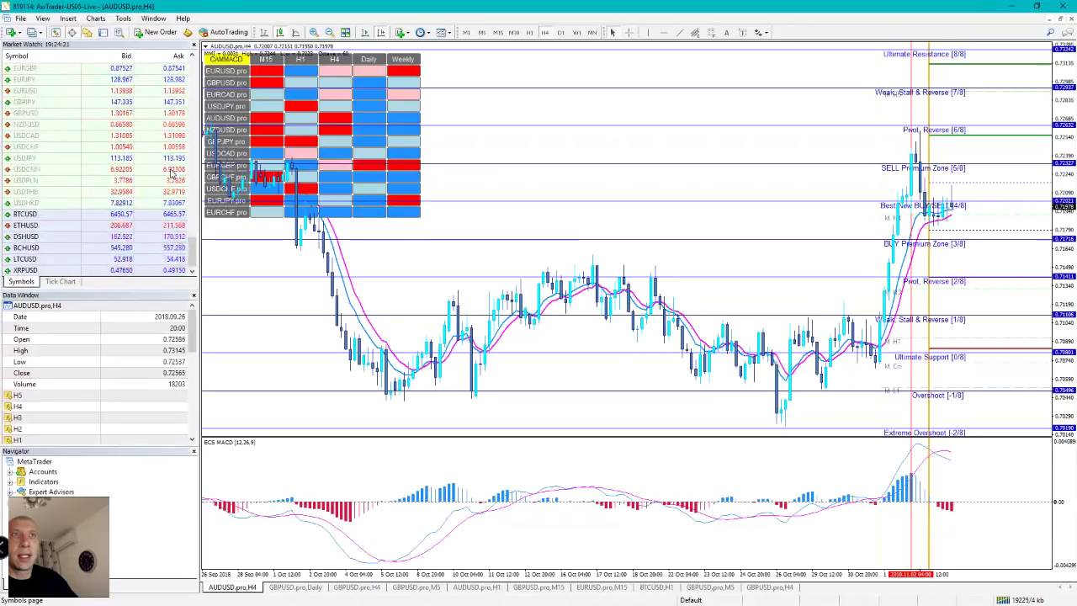
{"action": "left_click", "coordinate": [167, 215]}
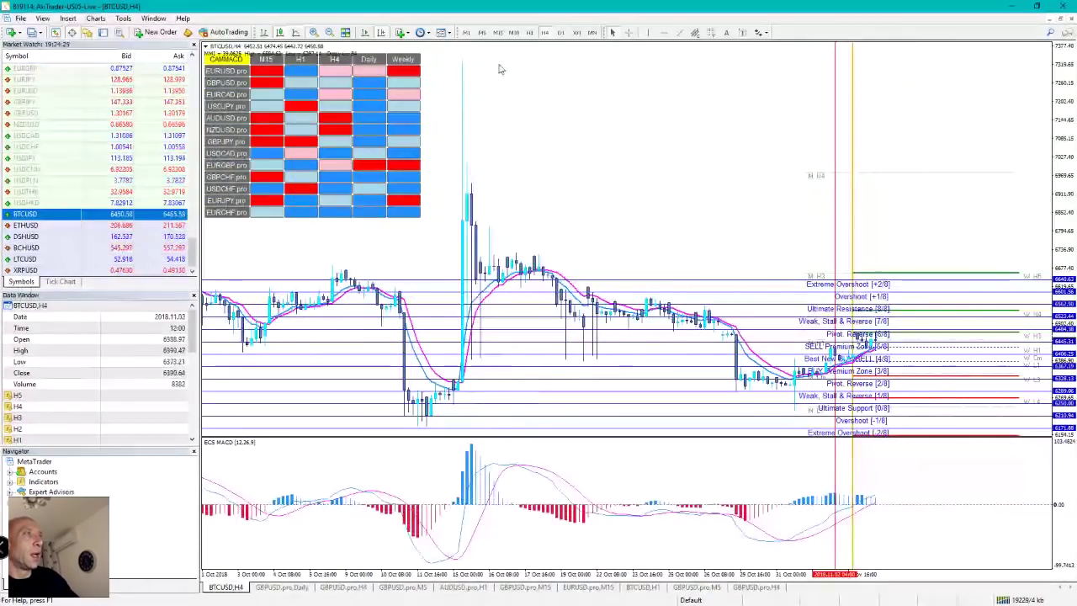
- Review BTCUSD on the daily and weekly timeframes and return the chart to H4
{"action": "left_click", "coordinate": [561, 33]}
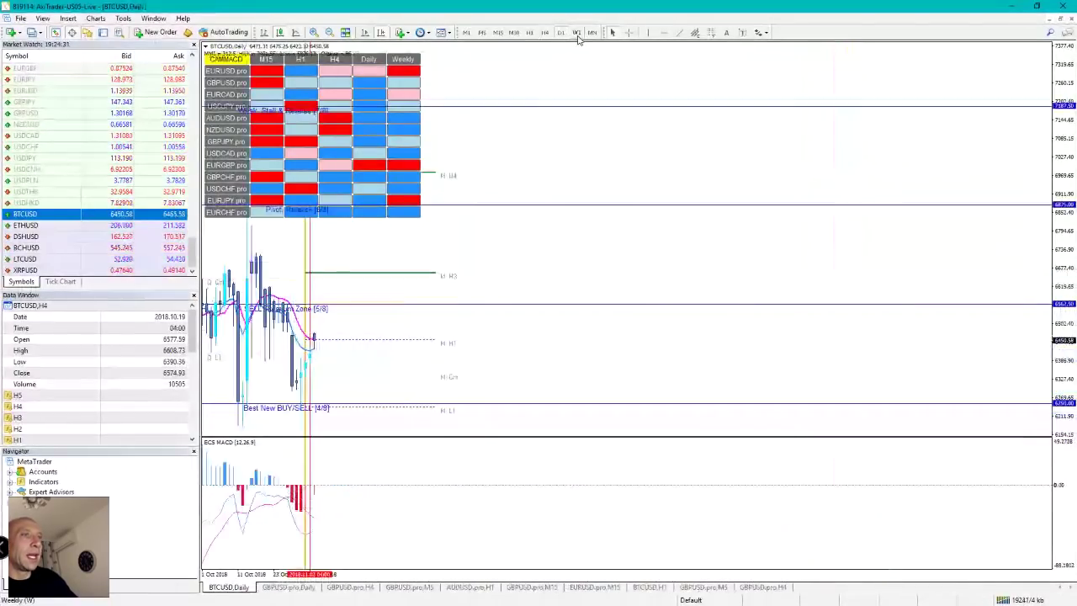
{"action": "left_click", "coordinate": [575, 33]}
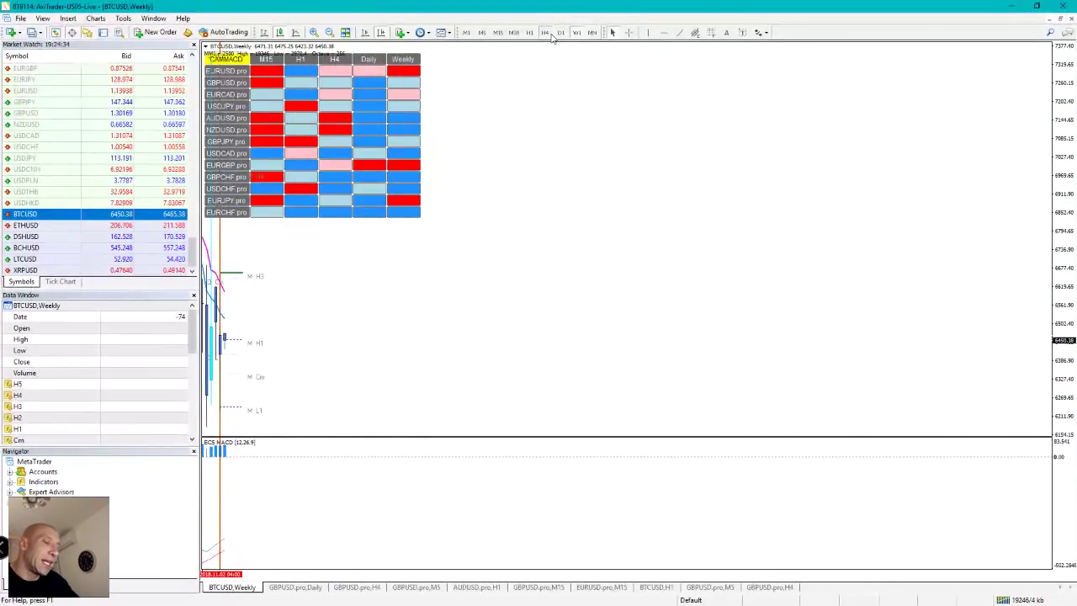
{"action": "left_click", "coordinate": [549, 34]}
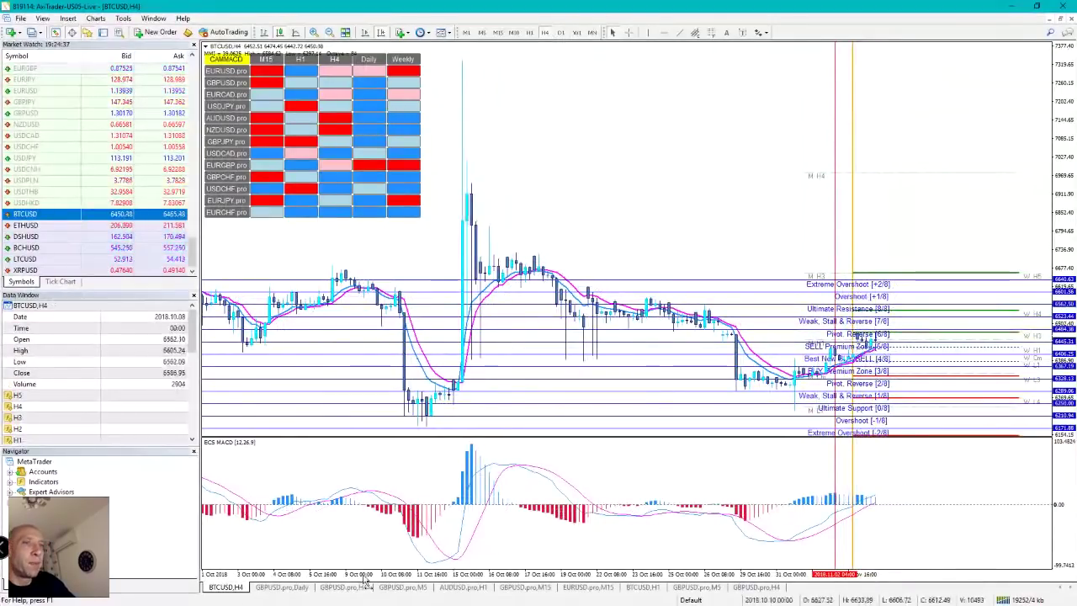
- Load BTCUSD into the AUDUSD.pro H1 chart and examine its latest candles around the weekly pivot levels
{"action": "left_click", "coordinate": [340, 589]}
{"action": "left_click", "coordinate": [402, 587]}
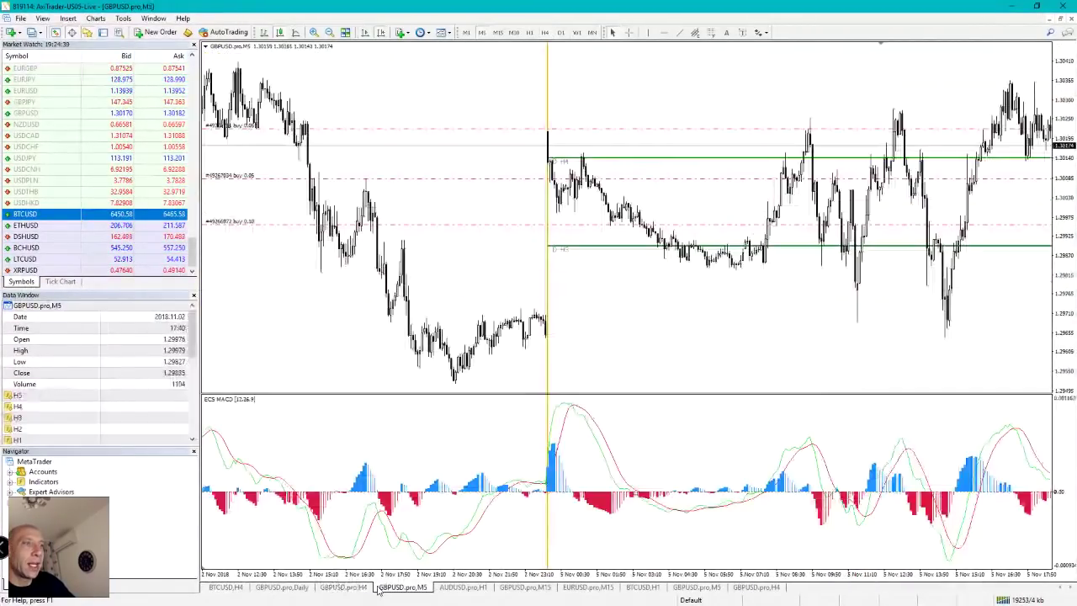
{"action": "left_click", "coordinate": [463, 587]}
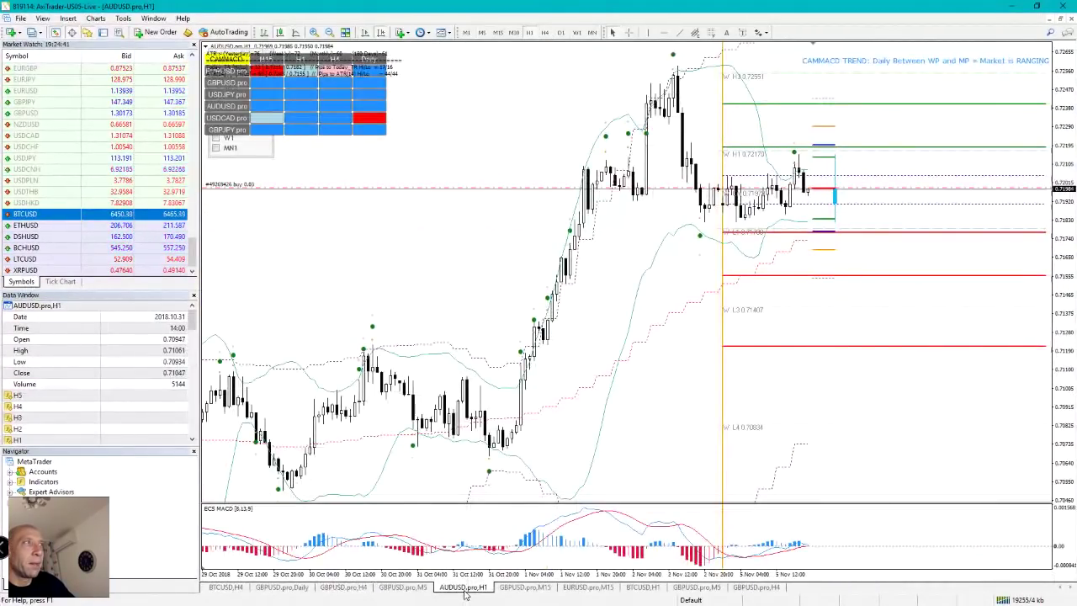
{"action": "left_click_drag", "start_coordinate": [378, 274], "coordinate": [379, 275]}
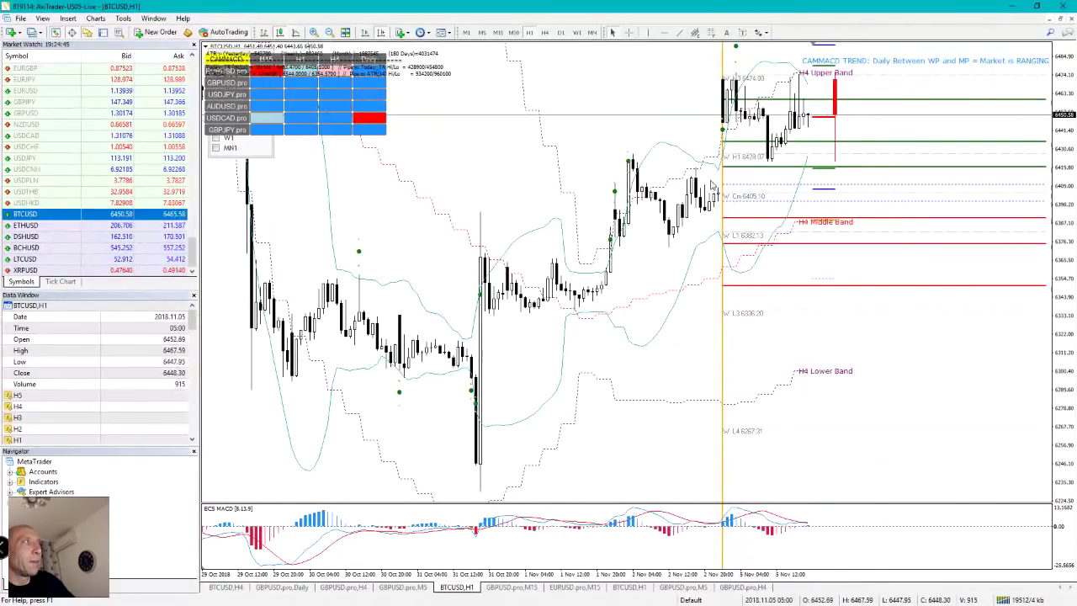
{"action": "scroll", "coordinate": [749, 215], "scroll_direction": "up", "scroll_amount": 2}
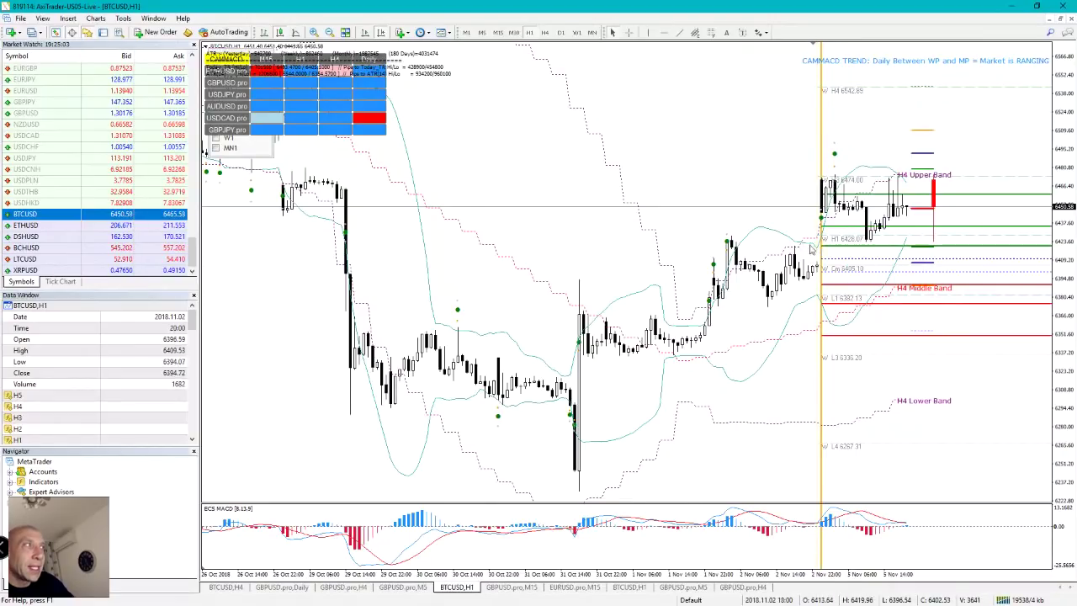
{"action": "mouse_move", "coordinate": [908, 210]}
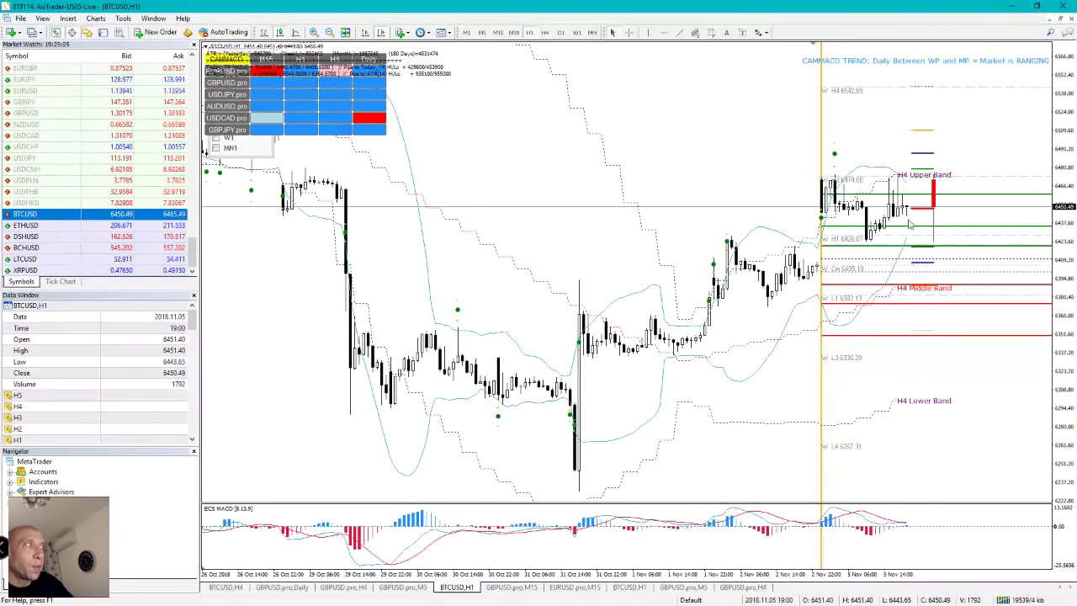
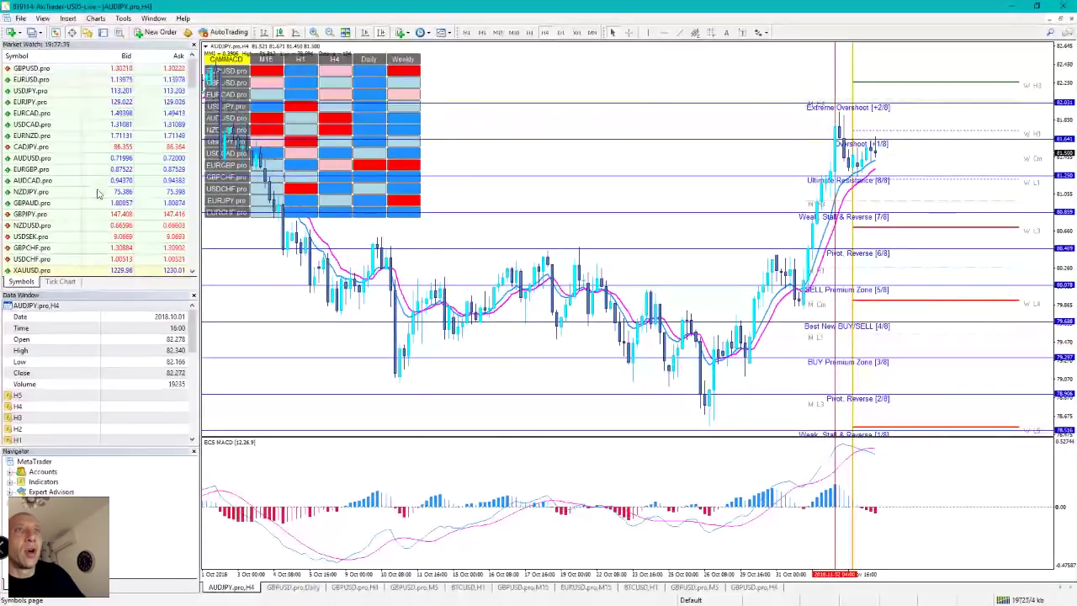
- Load AUDUSD.pro into the AUDJPY.pro H4 chart
{"action": "scroll", "coordinate": [84, 118], "scroll_direction": "down", "scroll_amount": 2}
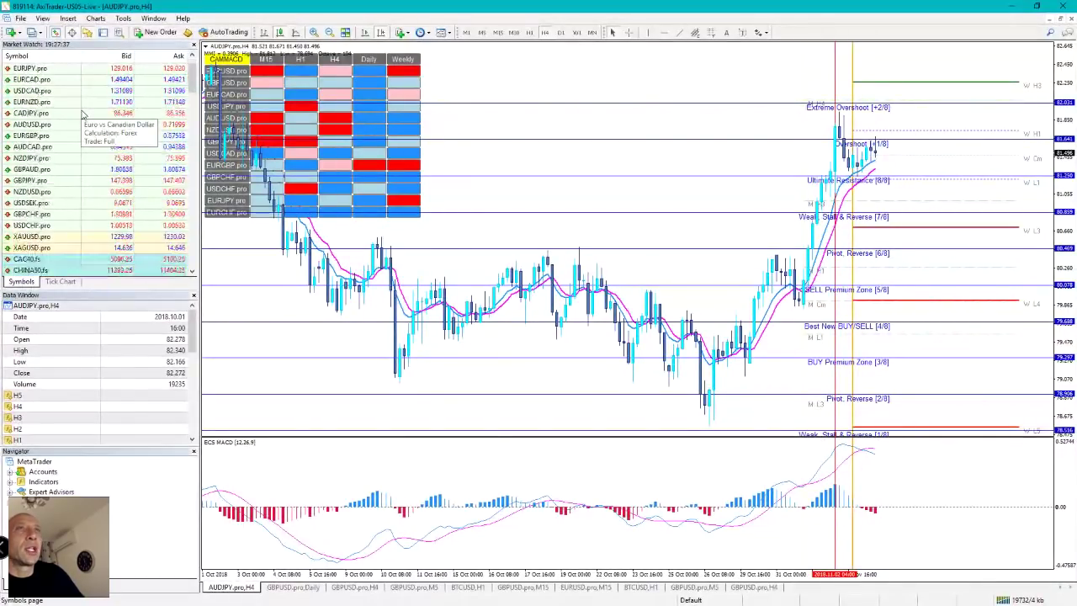
{"action": "scroll", "coordinate": [107, 235], "scroll_direction": "up", "scroll_amount": 1}
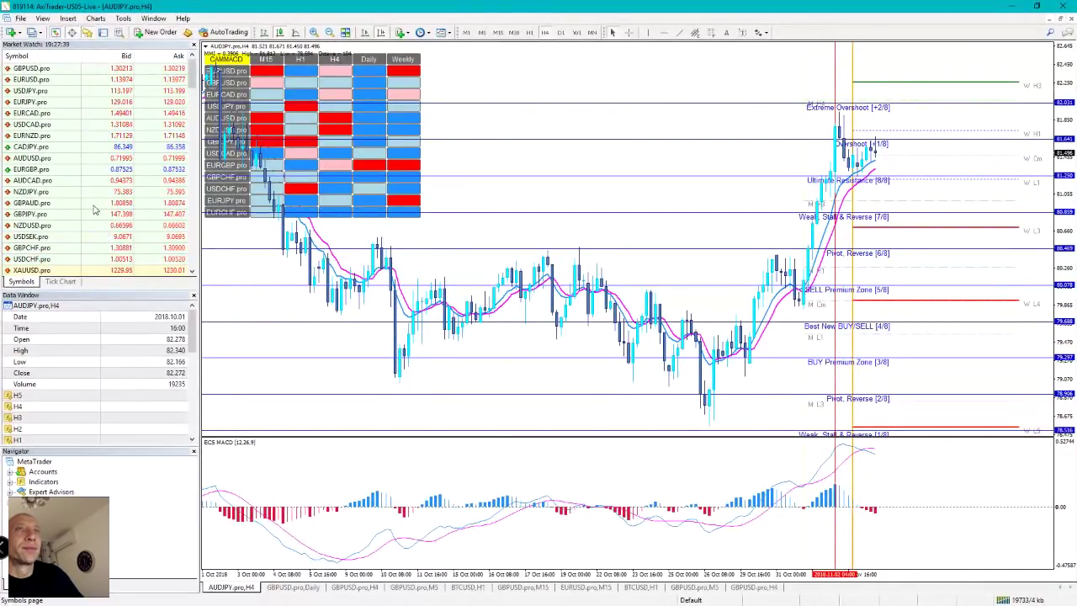
{"action": "left_click", "coordinate": [72, 160]}
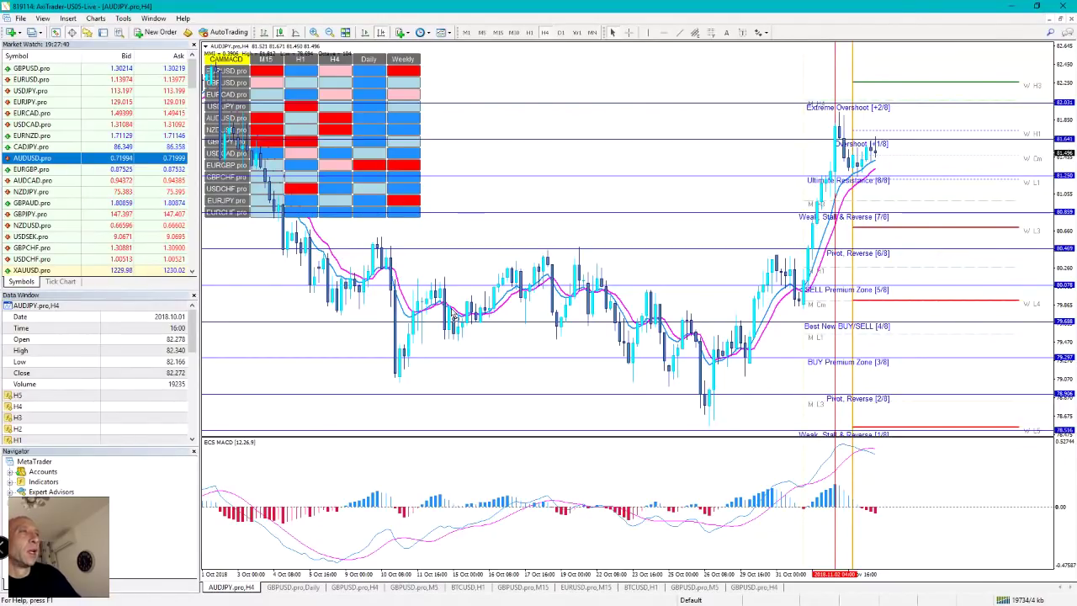
{"action": "left_click_drag", "start_coordinate": [452, 314], "coordinate": [452, 314]}
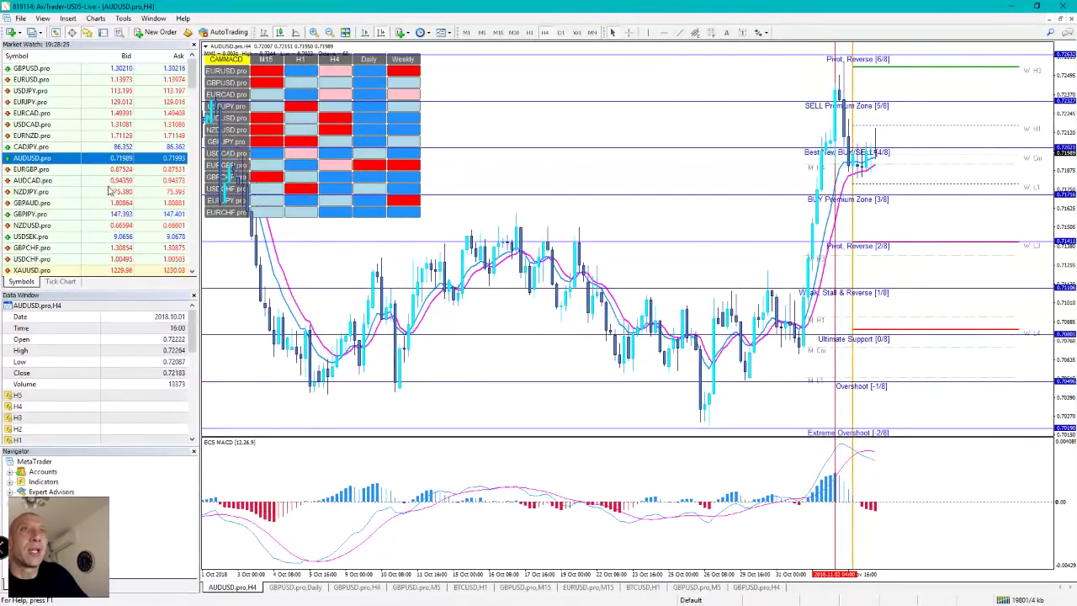
- Load AUDJPY.pro back into the AUDUSD.pro H4 chart
{"action": "scroll", "coordinate": [101, 192], "scroll_direction": "down", "scroll_amount": 6}
{"action": "scroll", "coordinate": [101, 191], "scroll_direction": "down", "scroll_amount": 3}
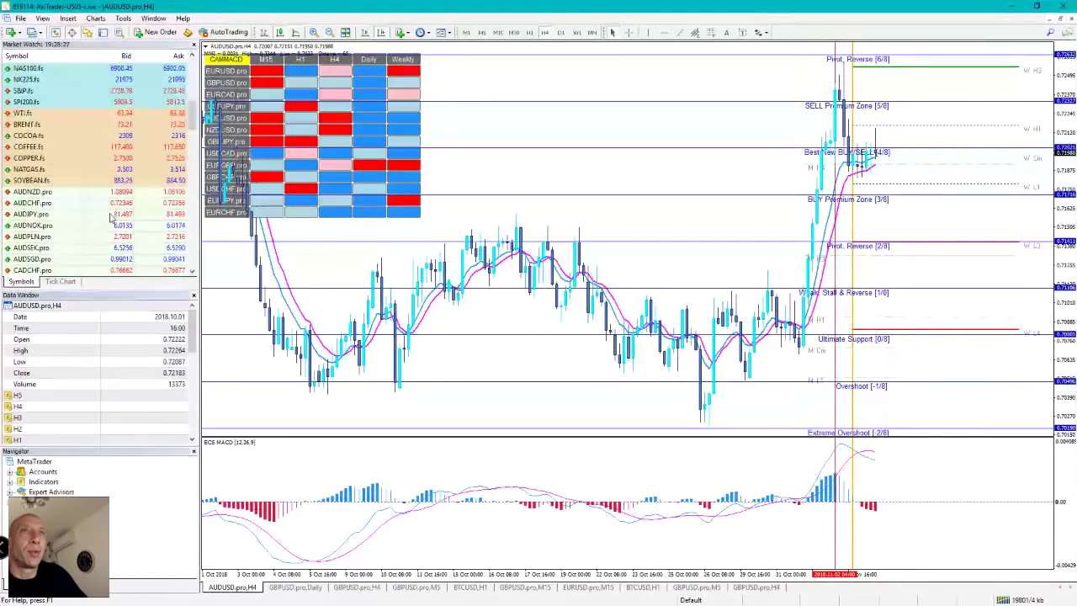
{"action": "left_click", "coordinate": [81, 214]}
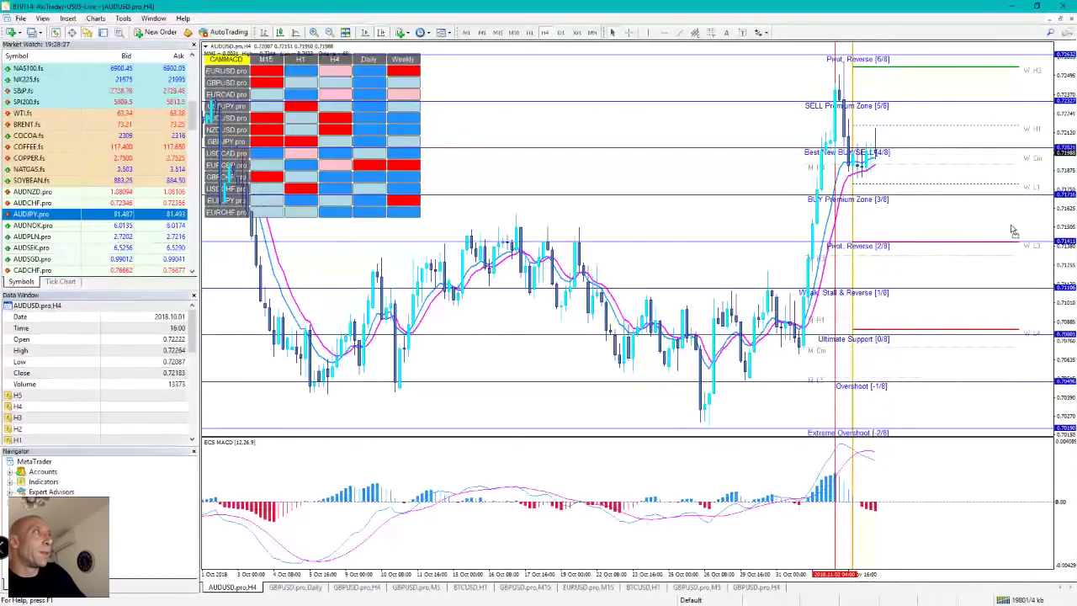
{"action": "left_click_drag", "start_coordinate": [1014, 230], "coordinate": [1012, 229]}
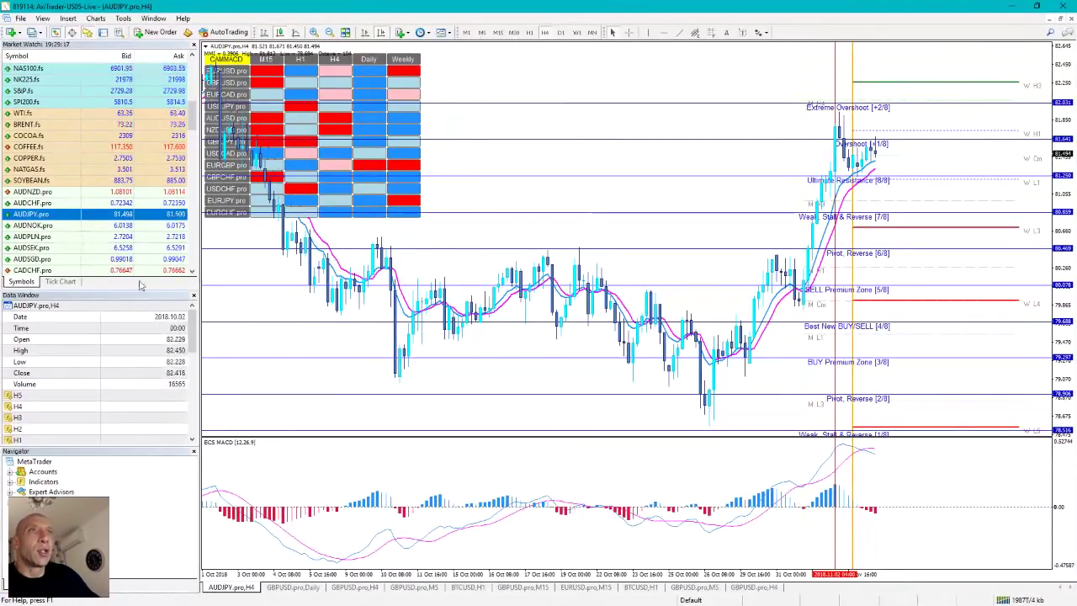
- Load XAUUSD.pro into the AUDJPY.pro H4 chart
{"action": "scroll", "coordinate": [189, 118], "scroll_direction": "up", "scroll_amount": 6}
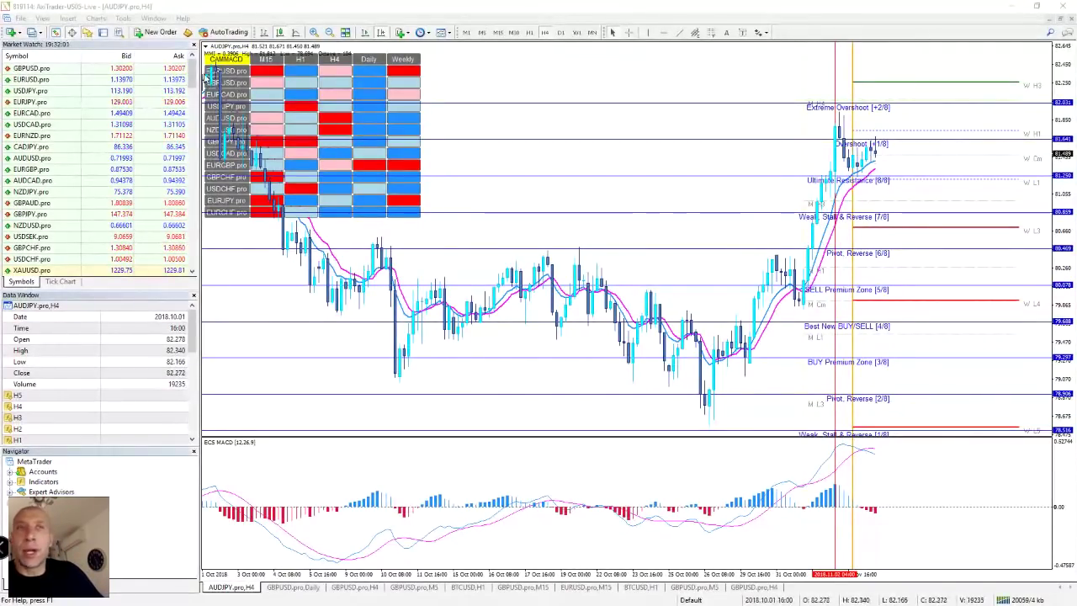
{"action": "scroll", "coordinate": [114, 145], "scroll_direction": "down", "scroll_amount": 1}
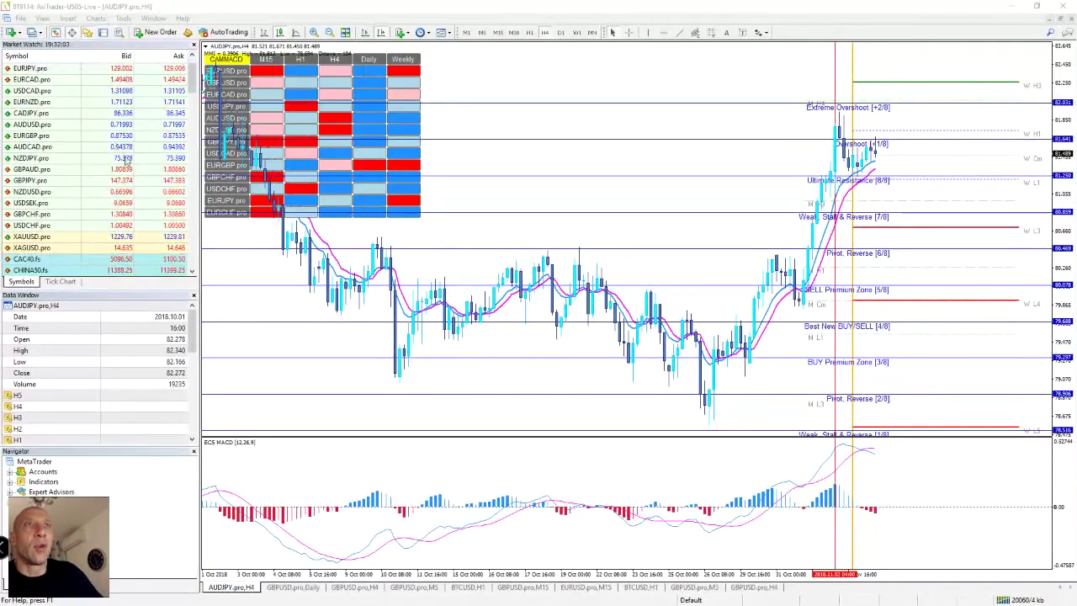
{"action": "scroll", "coordinate": [124, 159], "scroll_direction": "down", "scroll_amount": 1}
{"action": "left_click", "coordinate": [128, 202]}
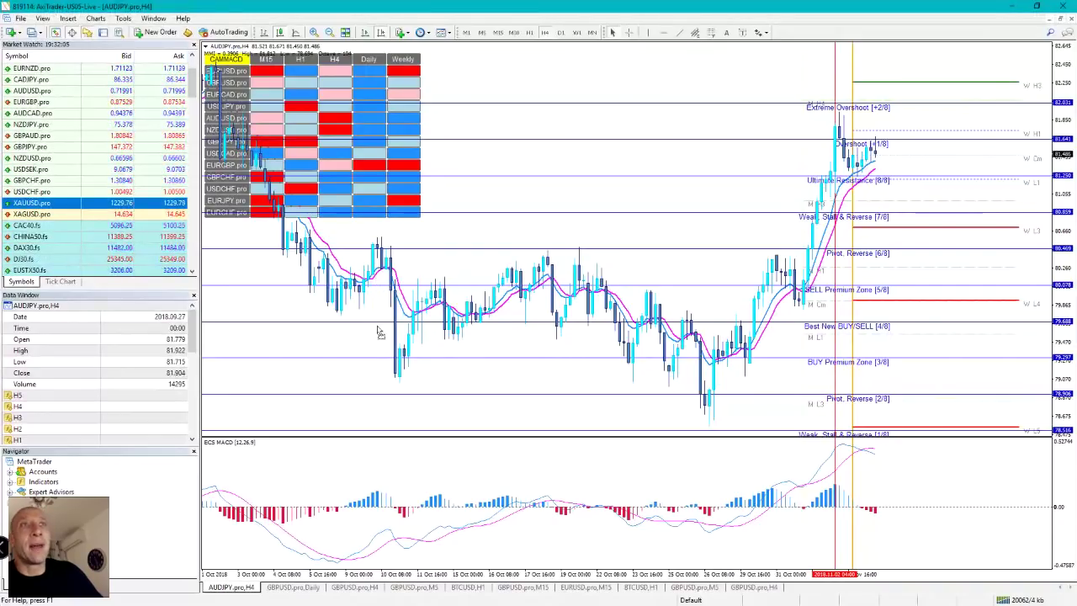
{"action": "left_click_drag", "start_coordinate": [378, 341], "coordinate": [380, 341]}
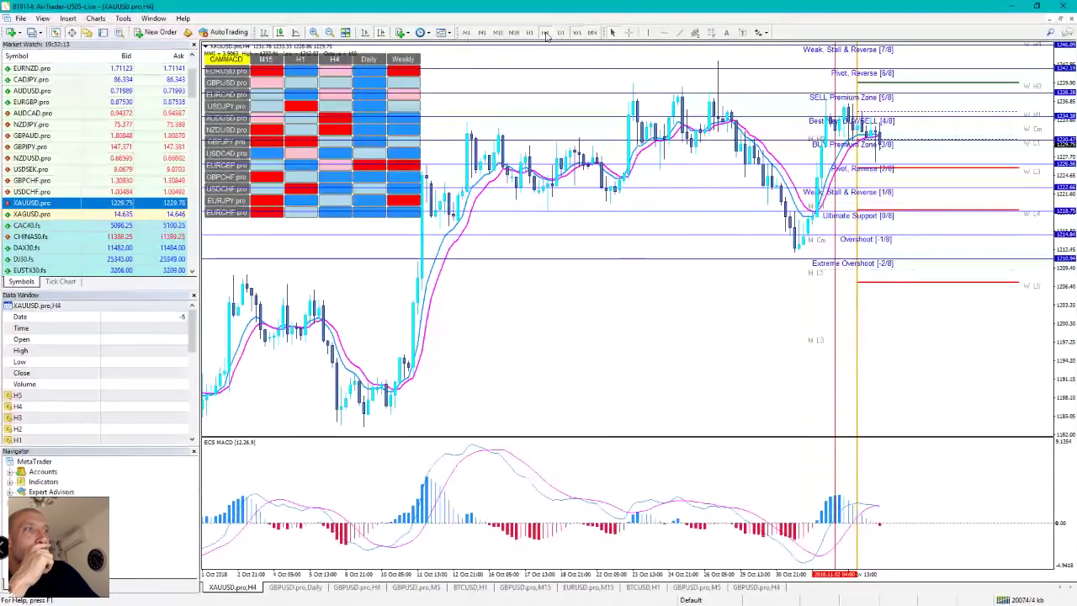
- Check XAUUSD.pro on the weekly timeframe and return the chart to H4 to examine its recent candles
{"action": "left_click", "coordinate": [576, 32]}
{"action": "left_click", "coordinate": [545, 32]}
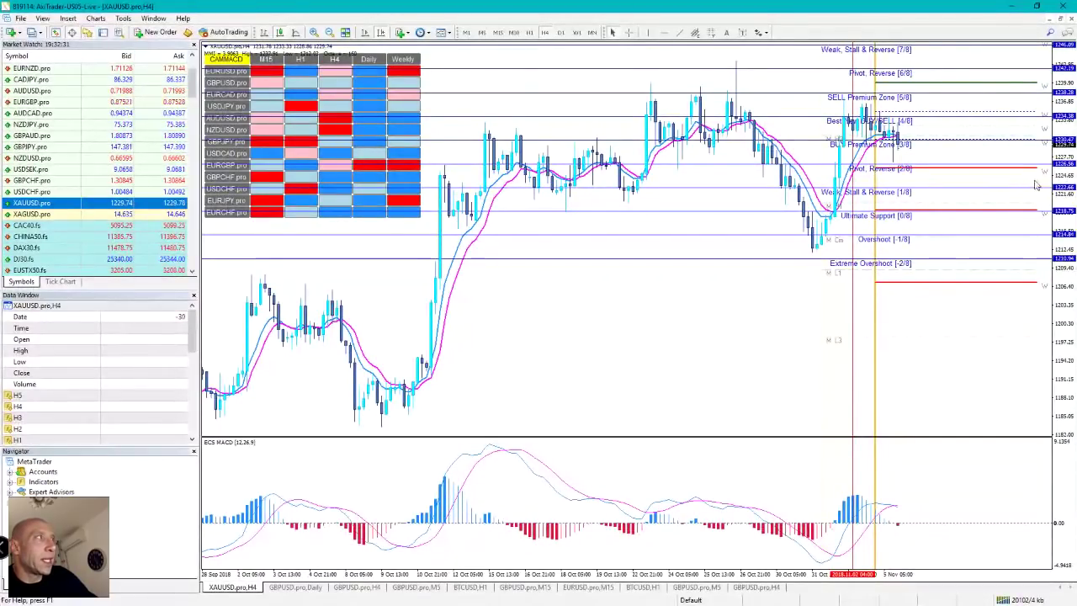
{"action": "scroll", "coordinate": [1036, 185], "scroll_direction": "down", "scroll_amount": 1}
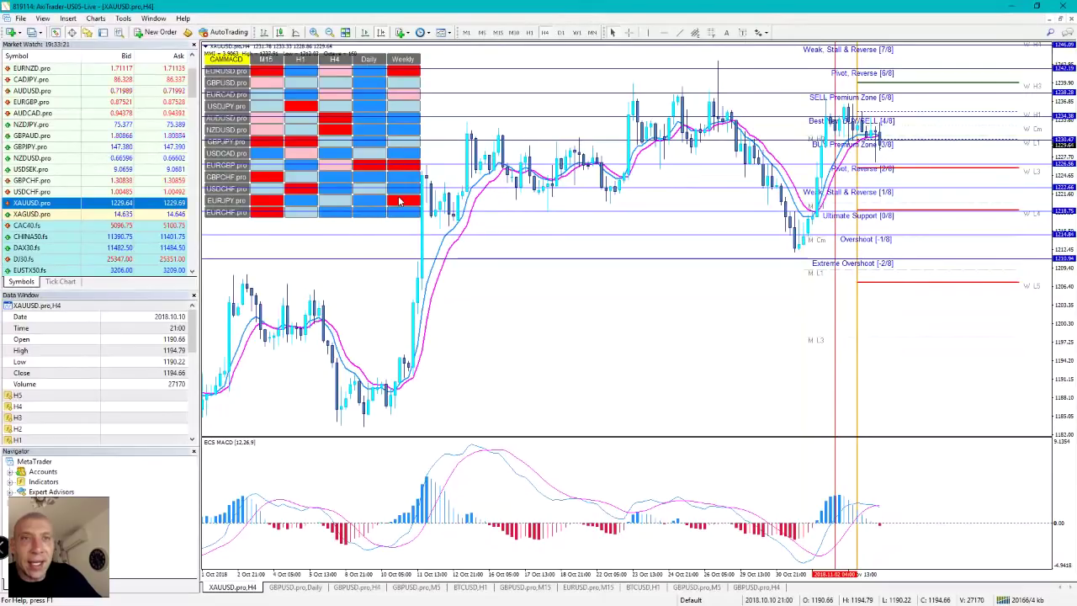
- Load EURNZD.pro into the XAUUSD.pro H4 chart
{"action": "scroll", "coordinate": [130, 139], "scroll_direction": "up", "scroll_amount": 2}
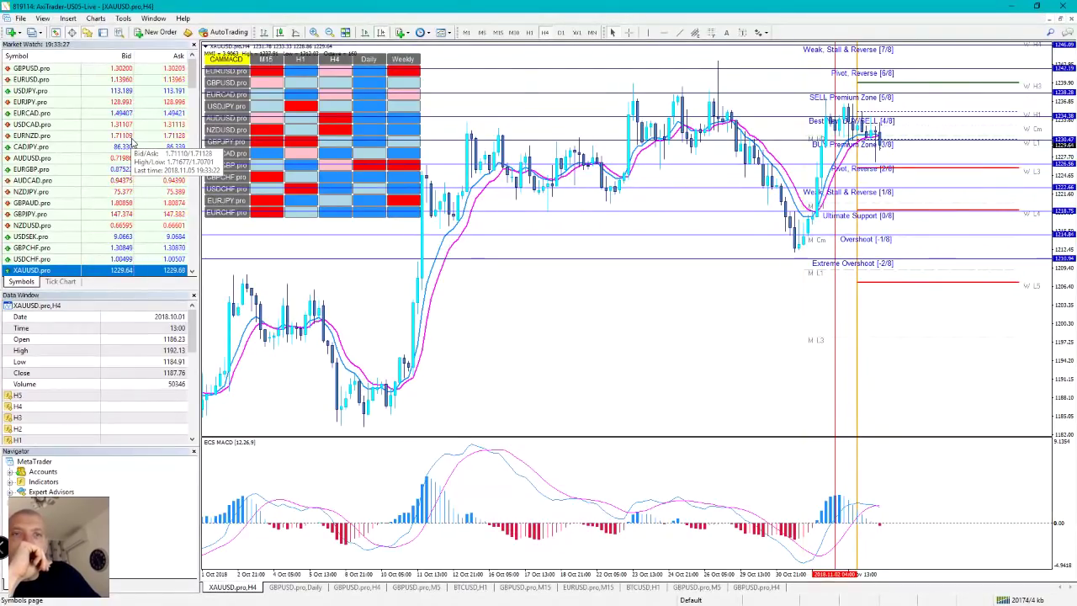
{"action": "left_click", "coordinate": [131, 141]}
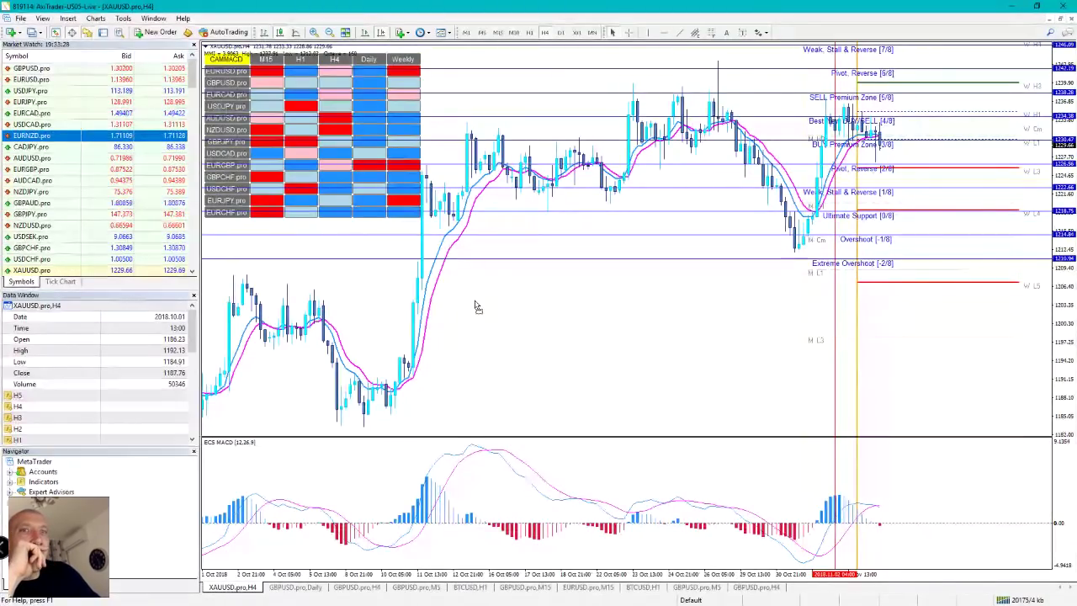
{"action": "left_click_drag", "start_coordinate": [475, 307], "coordinate": [474, 302]}
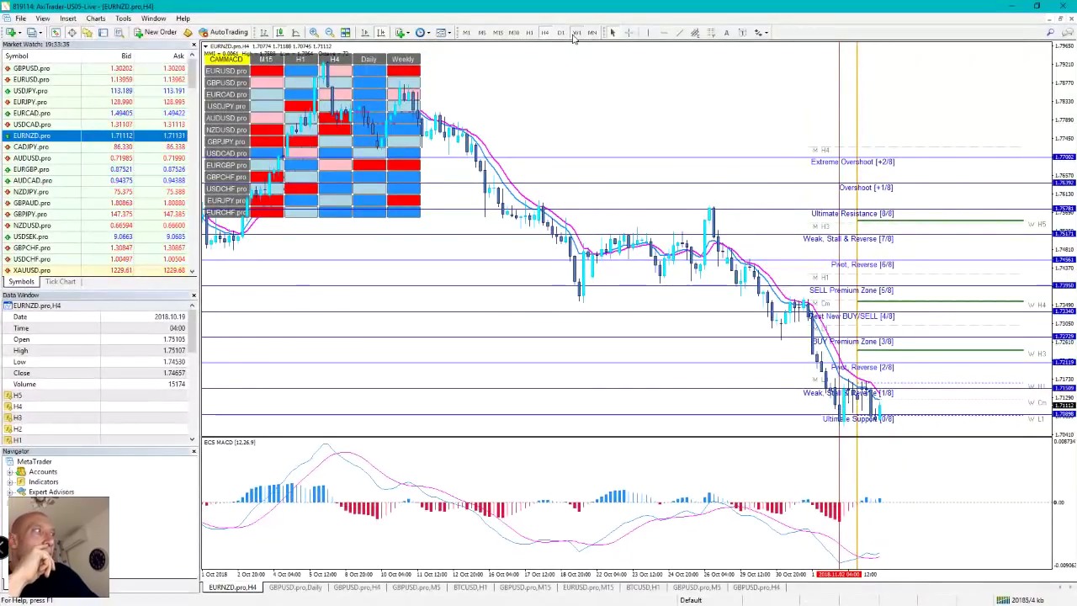
- Check EURNZD.pro on the weekly timeframe and compress the H4 chart's price scale to show a wider price range
{"action": "left_click", "coordinate": [577, 32]}
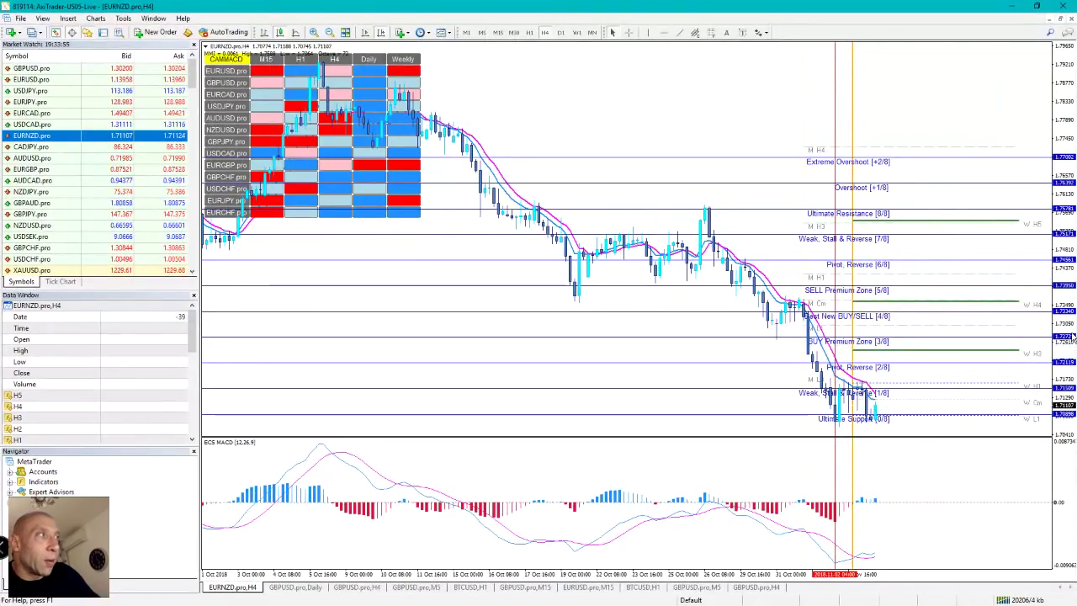
{"action": "left_click_drag", "start_coordinate": [1073, 314], "coordinate": [1062, 336]}
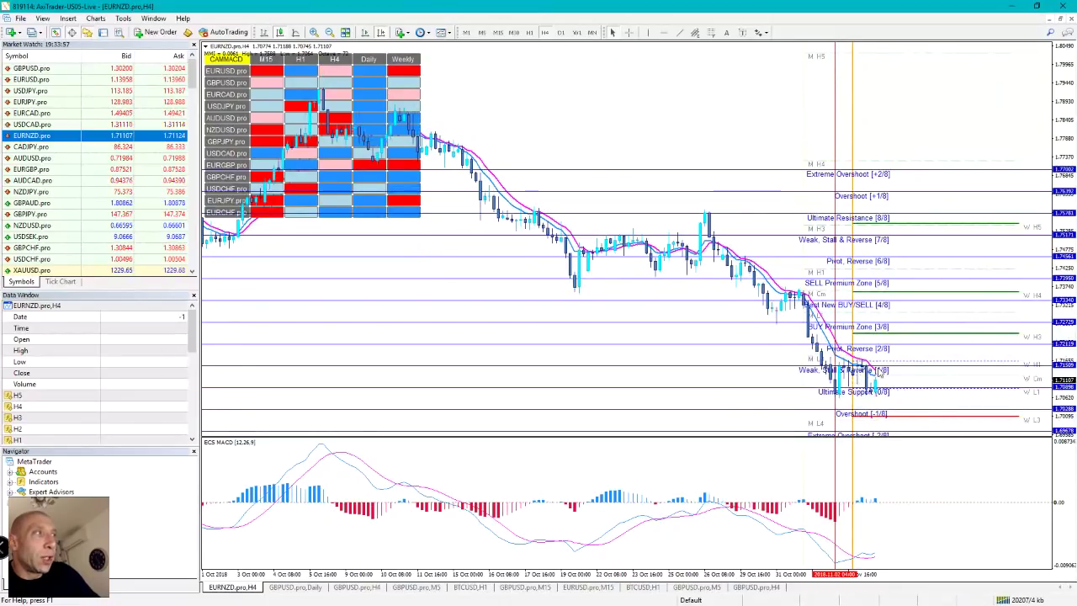
- Load USDCAD.pro into the EURNZD.pro H4 chart and check it on the weekly timeframe
{"action": "mouse_move", "coordinate": [878, 383]}
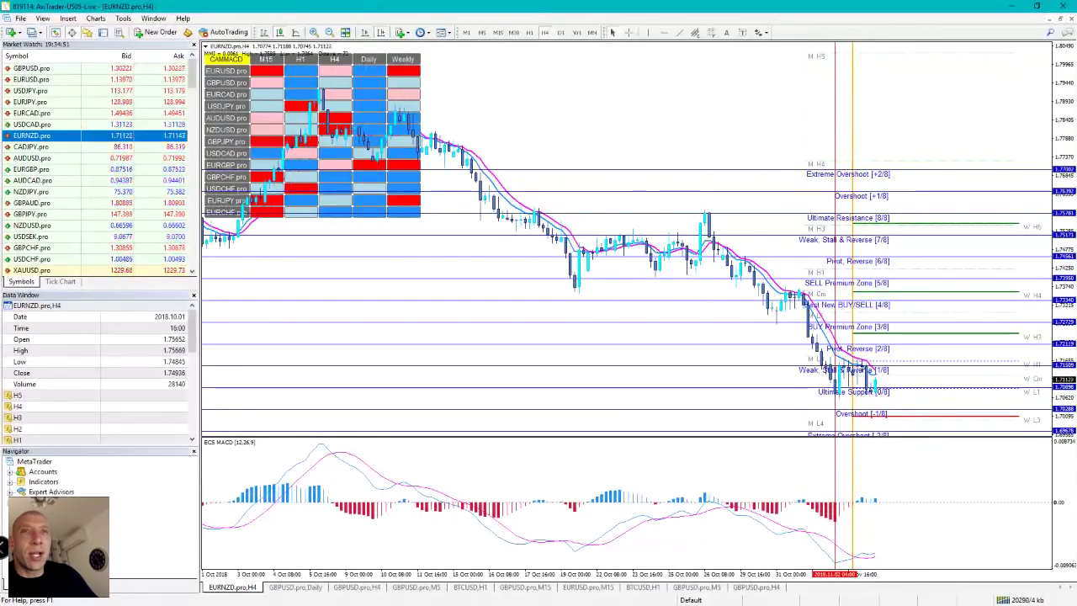
{"action": "left_click", "coordinate": [68, 124]}
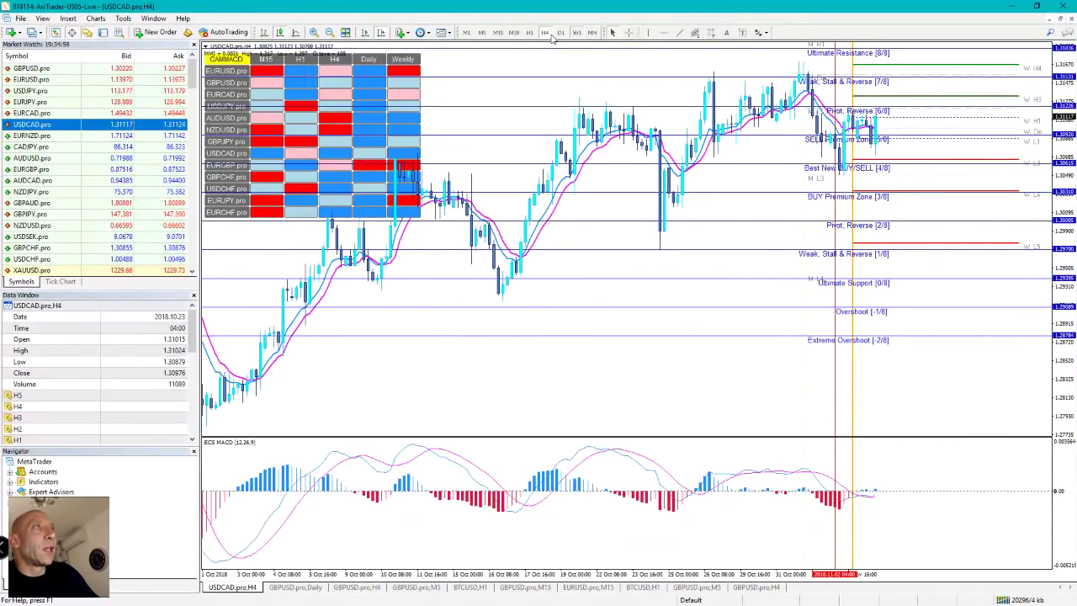
{"action": "left_click", "coordinate": [577, 32]}
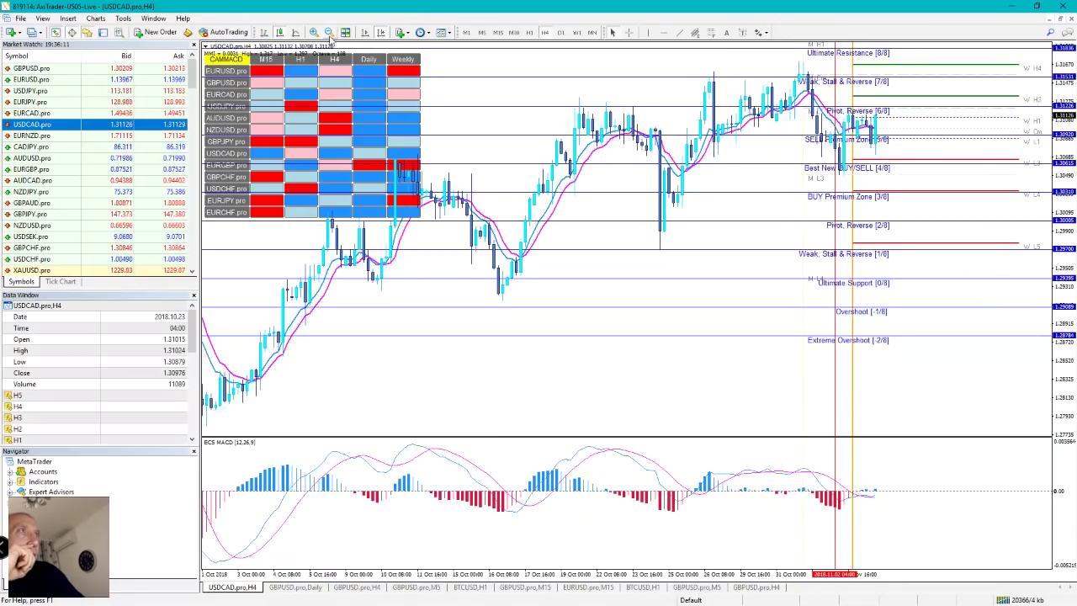
- Draw a descending trendline on the USDCAD.pro H4 chart from the 31 October 20:00 candle's high past the latest 5 November candles
{"action": "left_click", "coordinate": [314, 32]}
{"action": "left_click", "coordinate": [314, 32]}
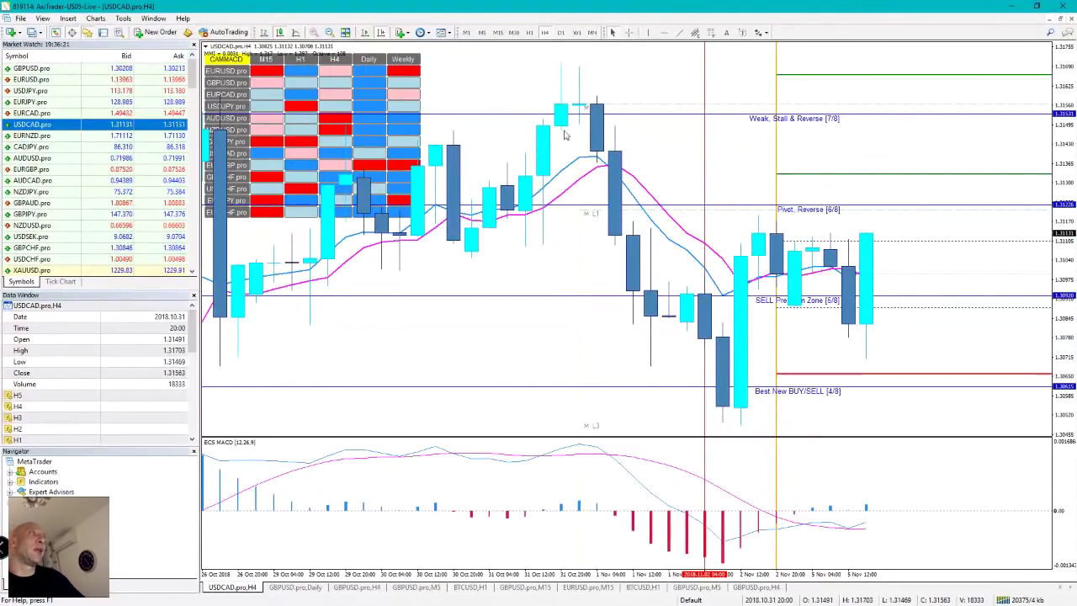
{"action": "left_click", "coordinate": [679, 32]}
{"action": "left_click_drag", "start_coordinate": [579, 67], "coordinate": [969, 320]}
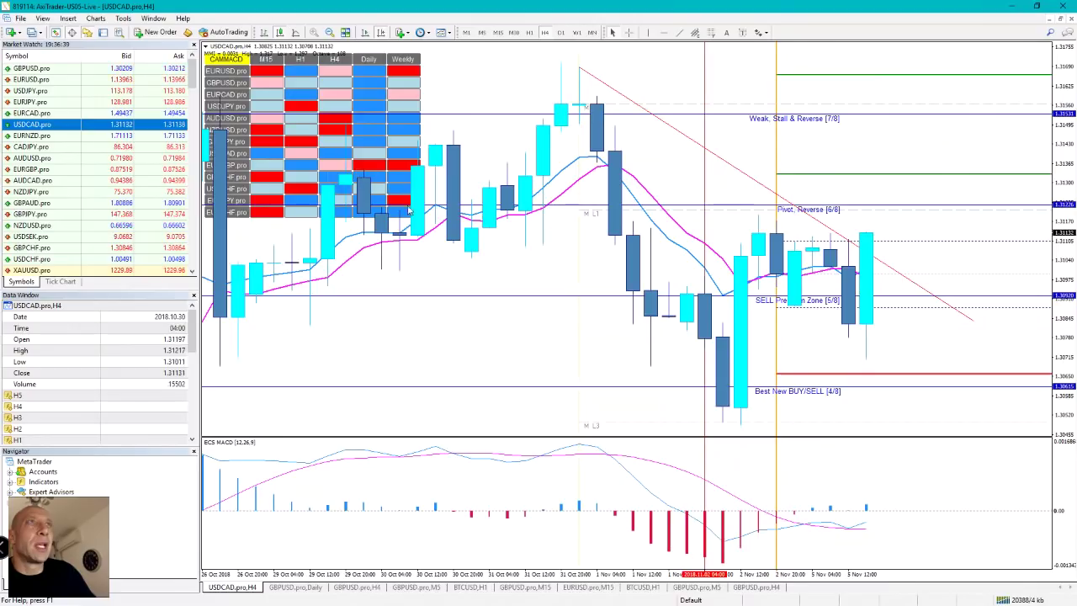
{"action": "left_click", "coordinate": [329, 32]}
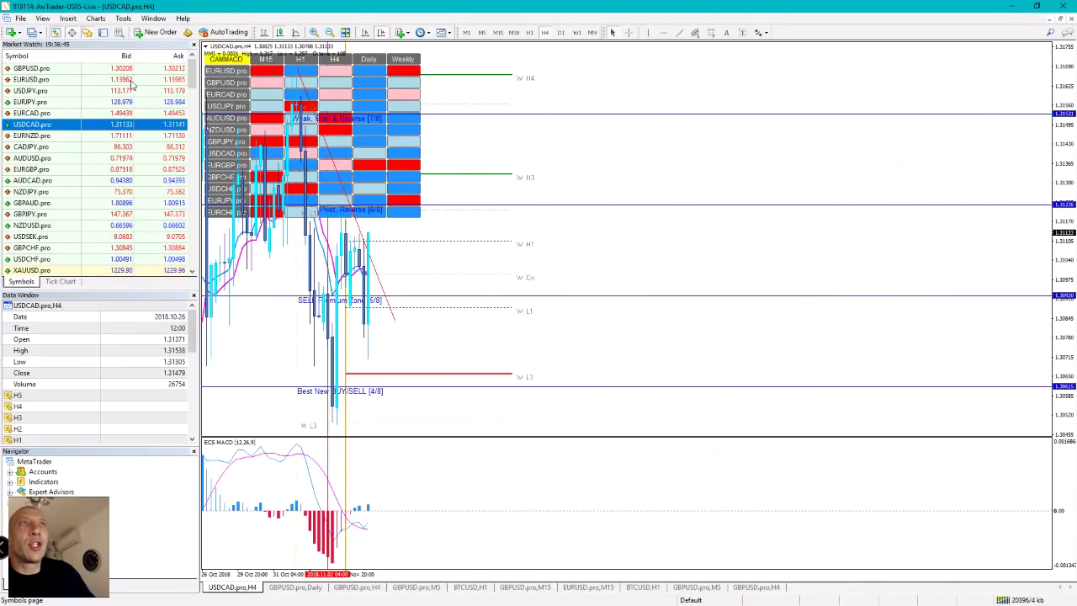
- Find GBPNZD.pro further down the symbol list and load it into the USDCAD.pro H4 chart
{"action": "scroll", "coordinate": [103, 130], "scroll_direction": "down", "scroll_amount": 5}
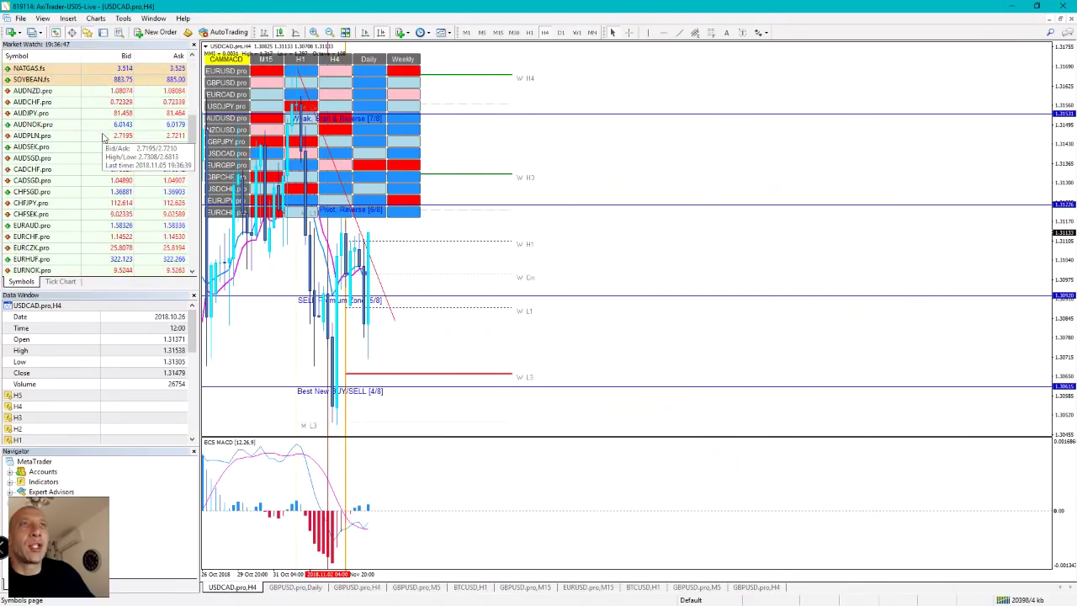
{"action": "scroll", "coordinate": [103, 137], "scroll_direction": "down", "scroll_amount": 3}
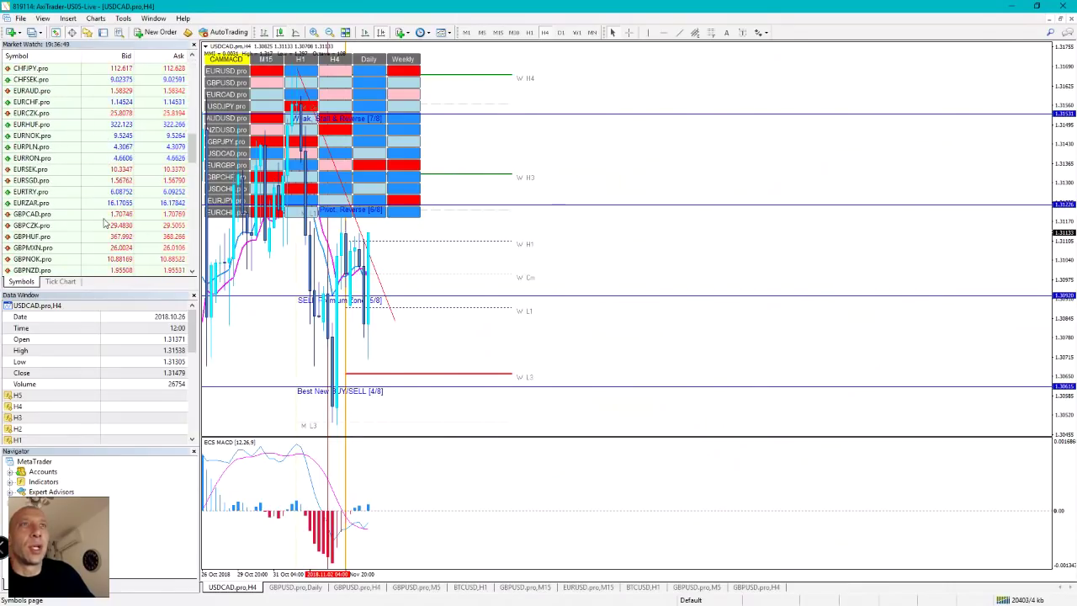
{"action": "left_click", "coordinate": [86, 270]}
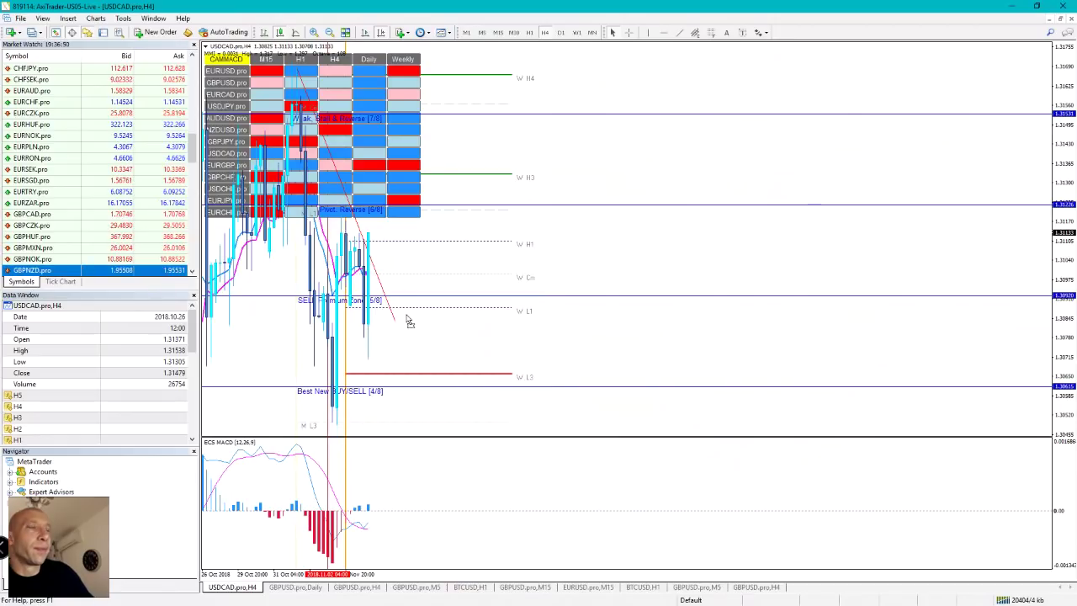
{"action": "left_click_drag", "start_coordinate": [408, 321], "coordinate": [407, 316]}
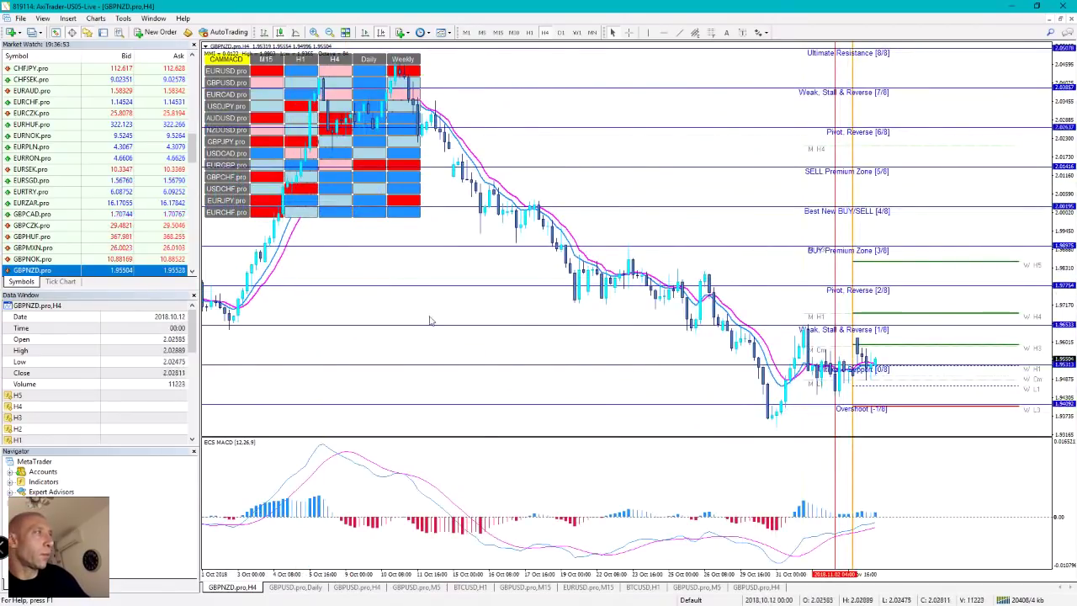
- Check GBPNZD.pro on the weekly and daily timeframes and return the chart to H4
{"action": "left_click", "coordinate": [577, 34]}
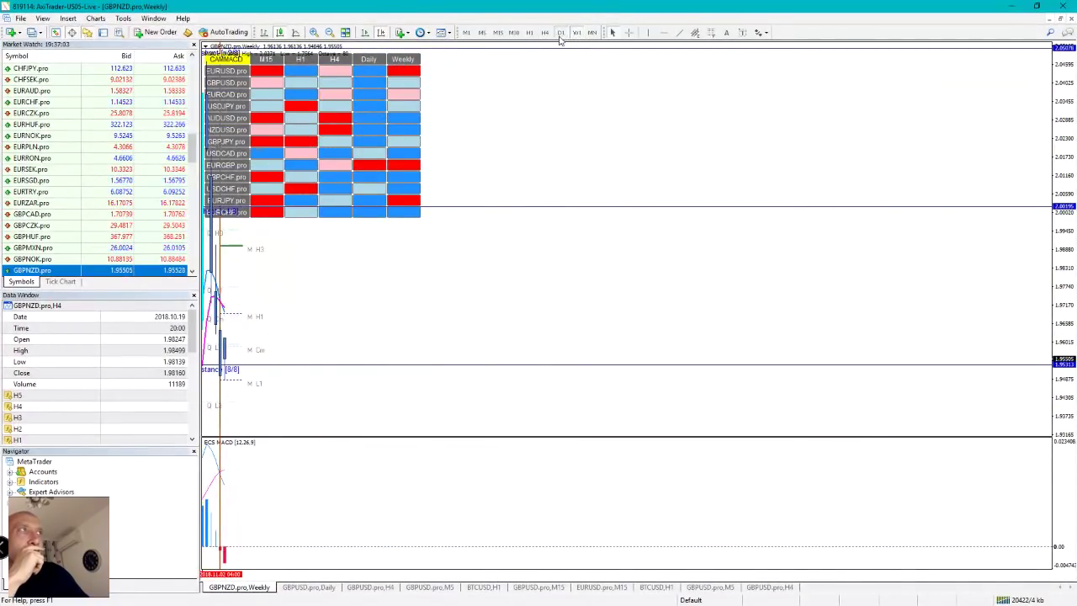
{"action": "left_click", "coordinate": [545, 34]}
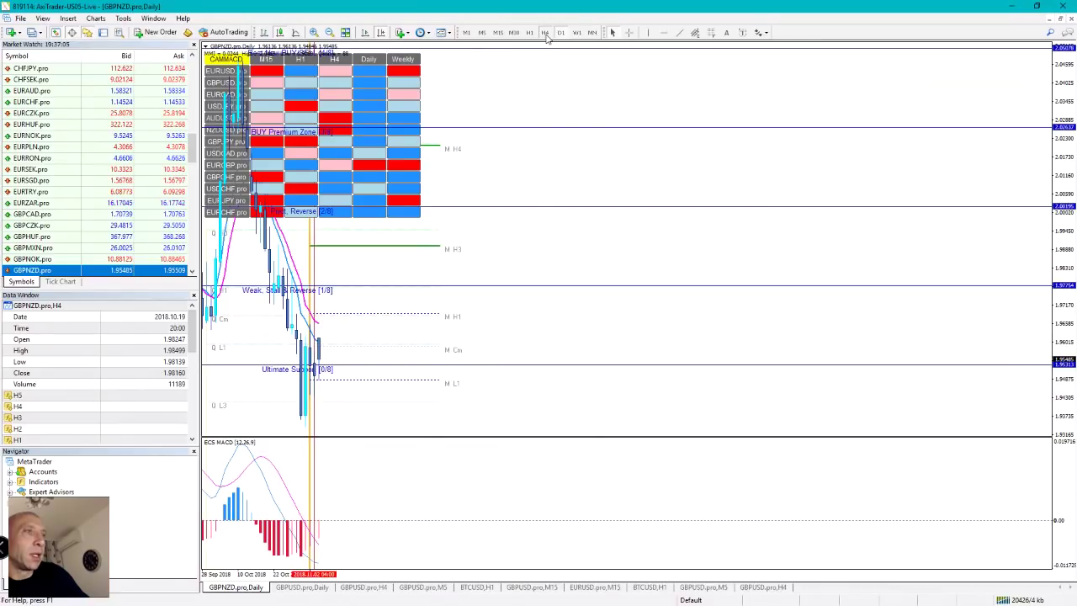
{"action": "left_click", "coordinate": [545, 34]}
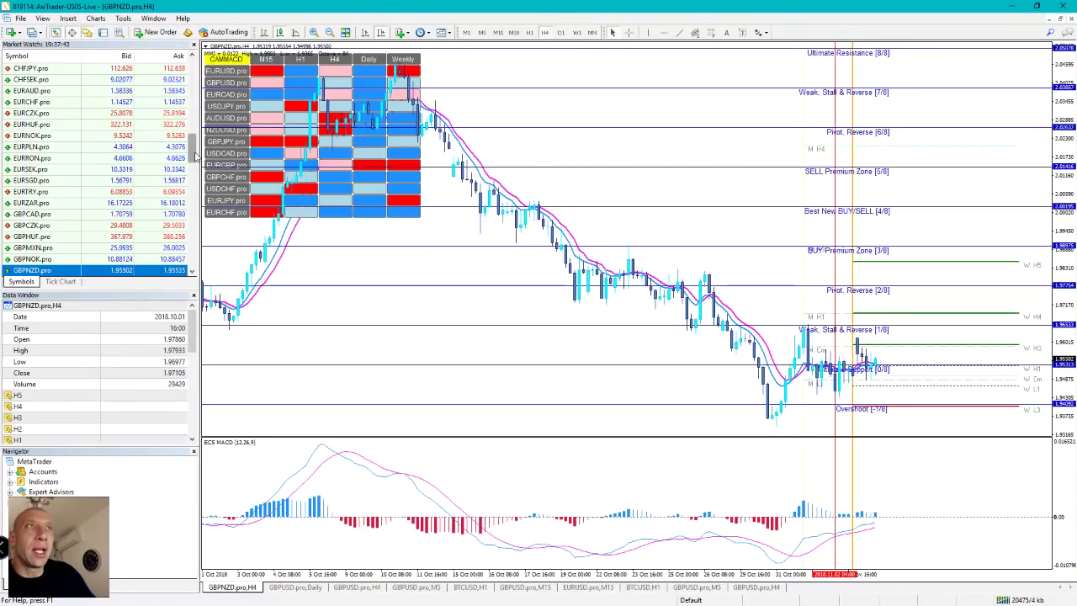
- Return to the start of the symbol list and compare GBPNZD.pro's daily candles with its H4 candles
{"action": "left_click_drag", "start_coordinate": [193, 149], "coordinate": [193, 60]}
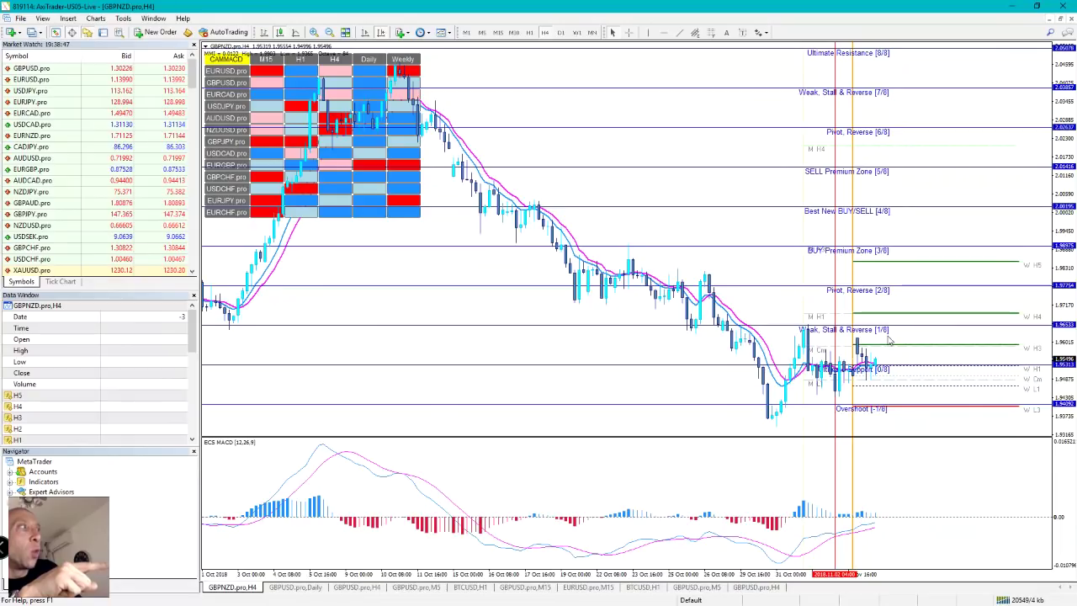
{"action": "left_click", "coordinate": [551, 33]}
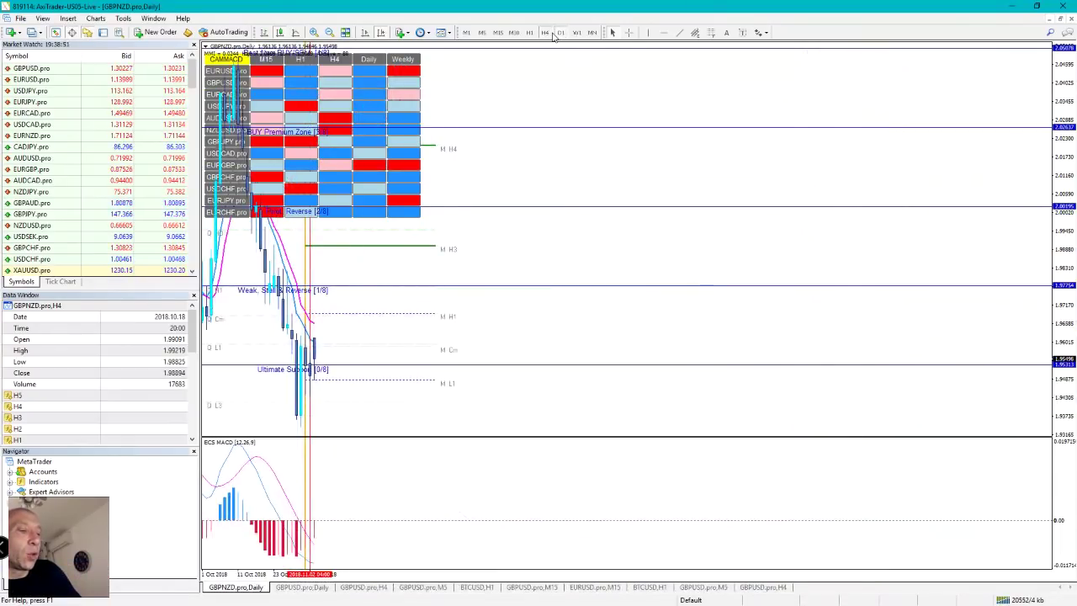
{"action": "left_click", "coordinate": [544, 32]}
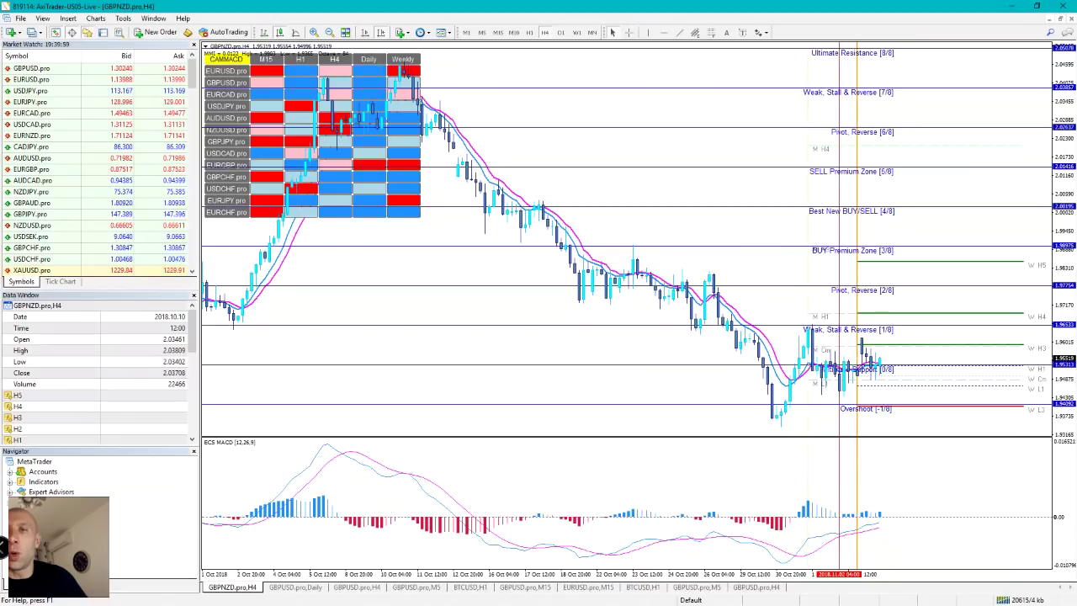
- Switch to the slide presentation and advance from the EUR/USD slide to the AUD/USD trade setup
{"action": "key", "text": "alt+Tab"}
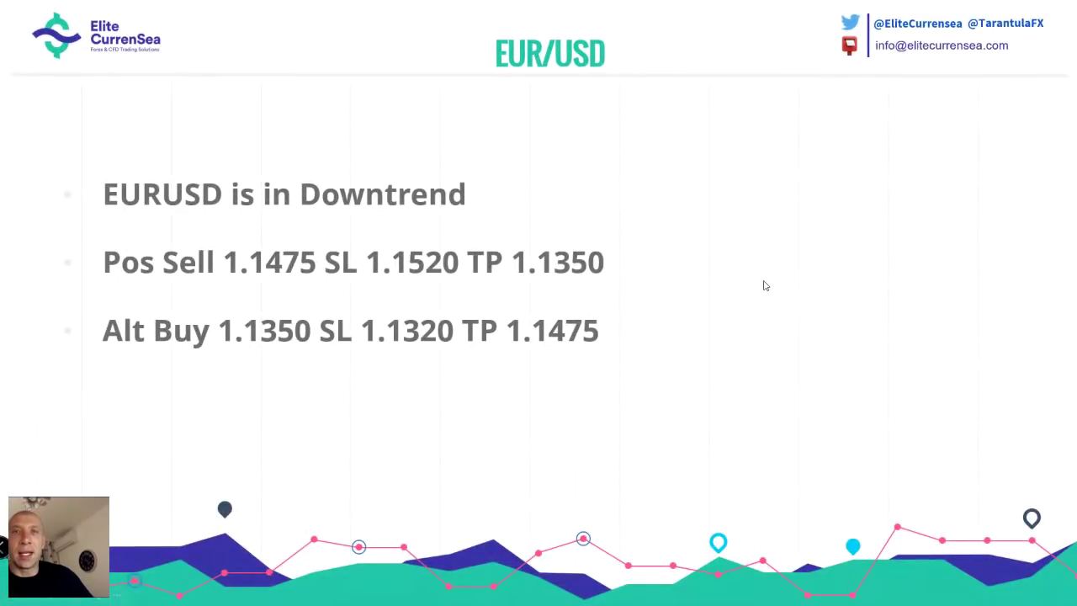
{"action": "key", "text": "Right"}
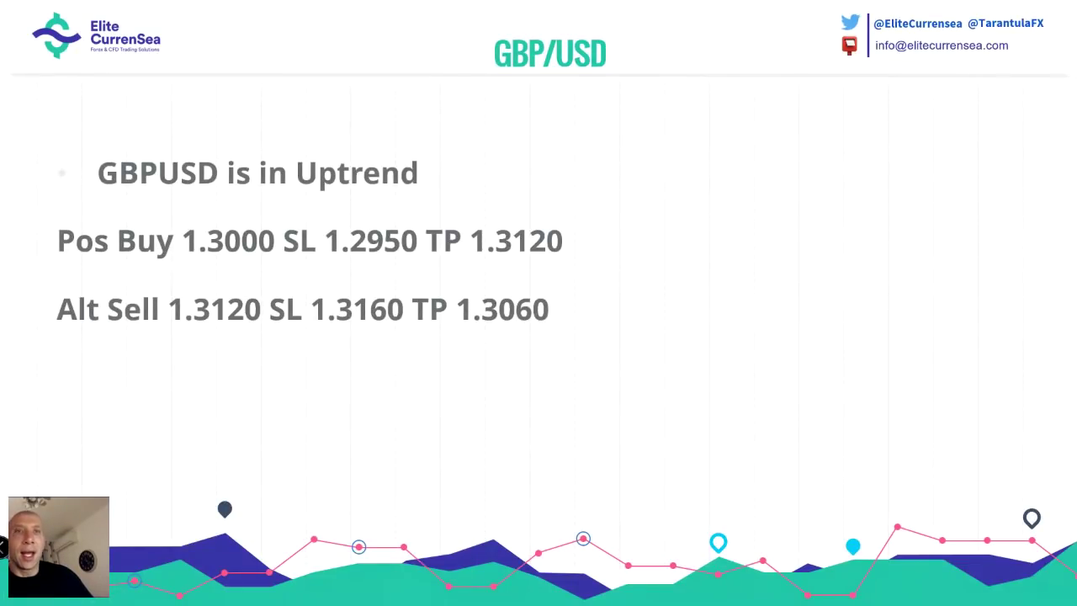
{"action": "key", "text": "Right"}
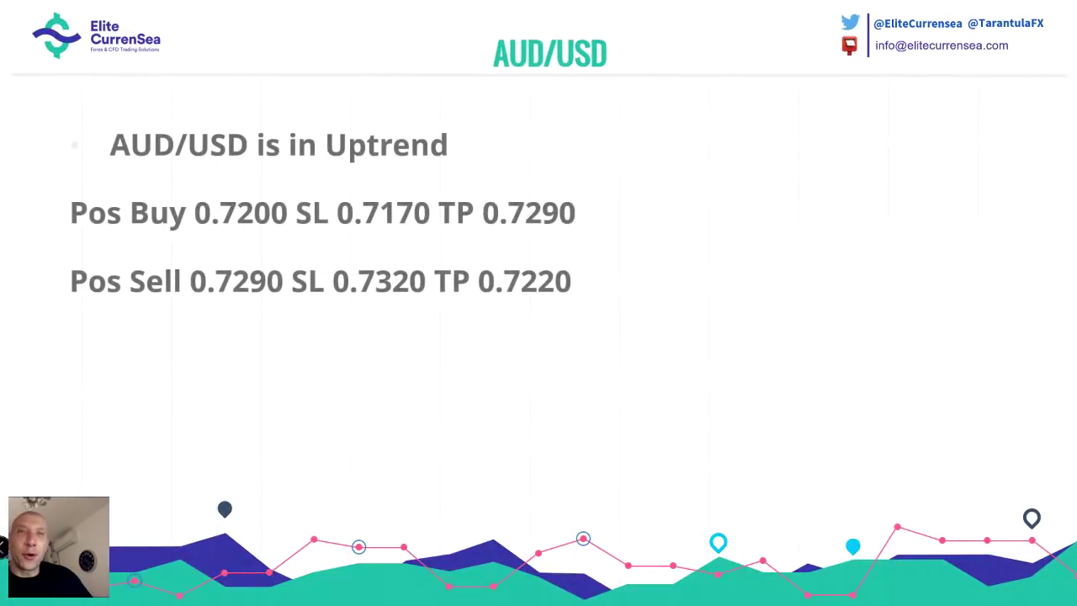